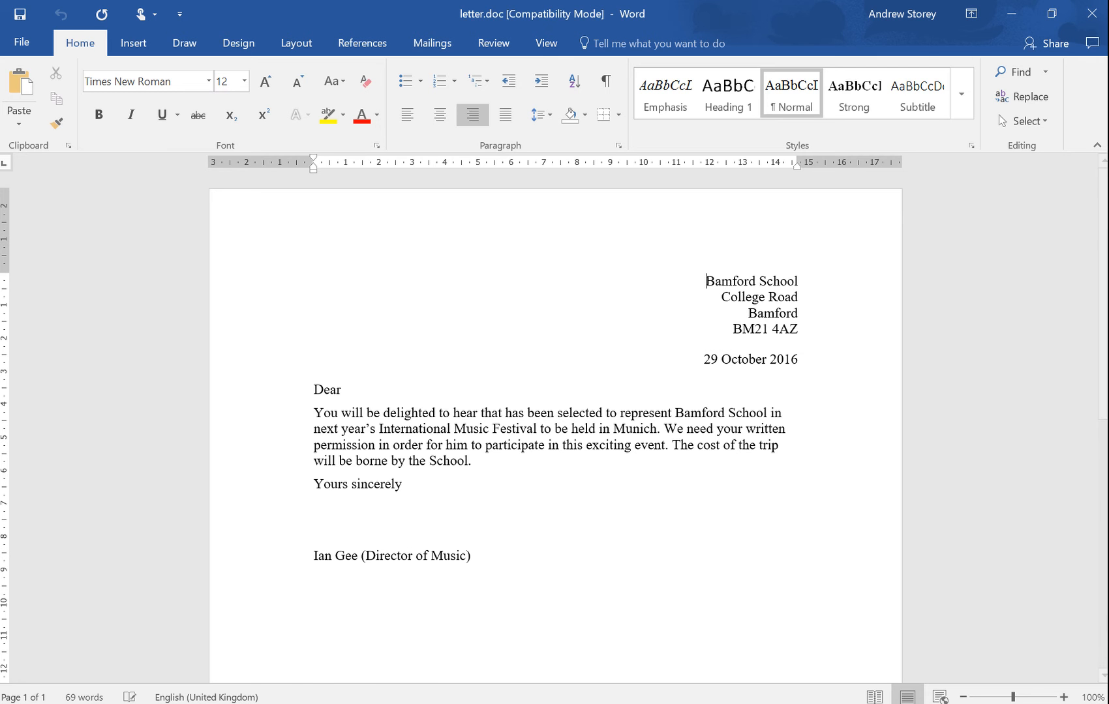
# - Open musicdata.xls from the Word Processing folder, examine its pupil and parent data columns, and return to the letter
pyautogui.click(446, 703)
pyautogui.click(533, 656)
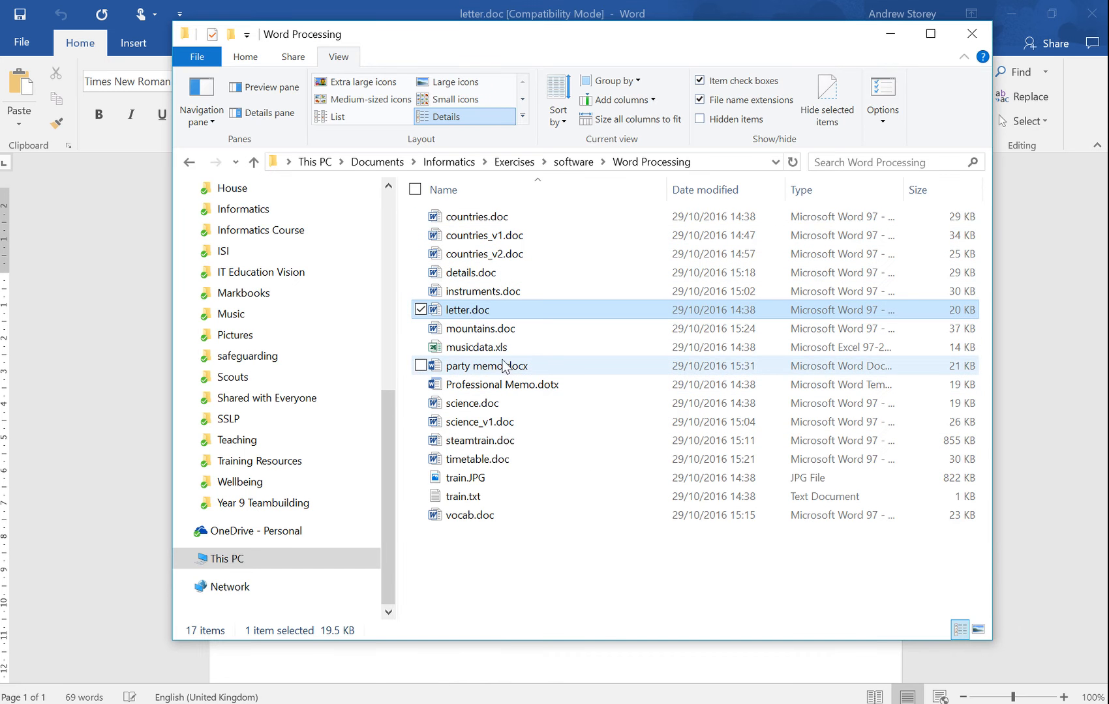
pyautogui.doubleClick(488, 349)
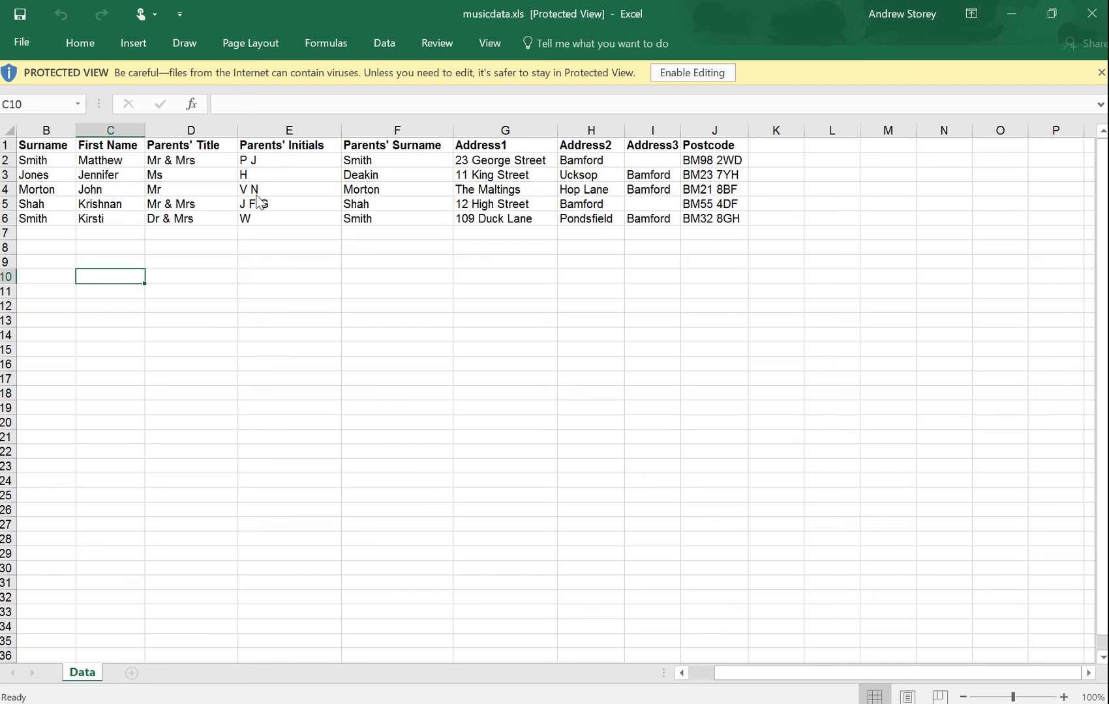
pyautogui.click(1087, 25)
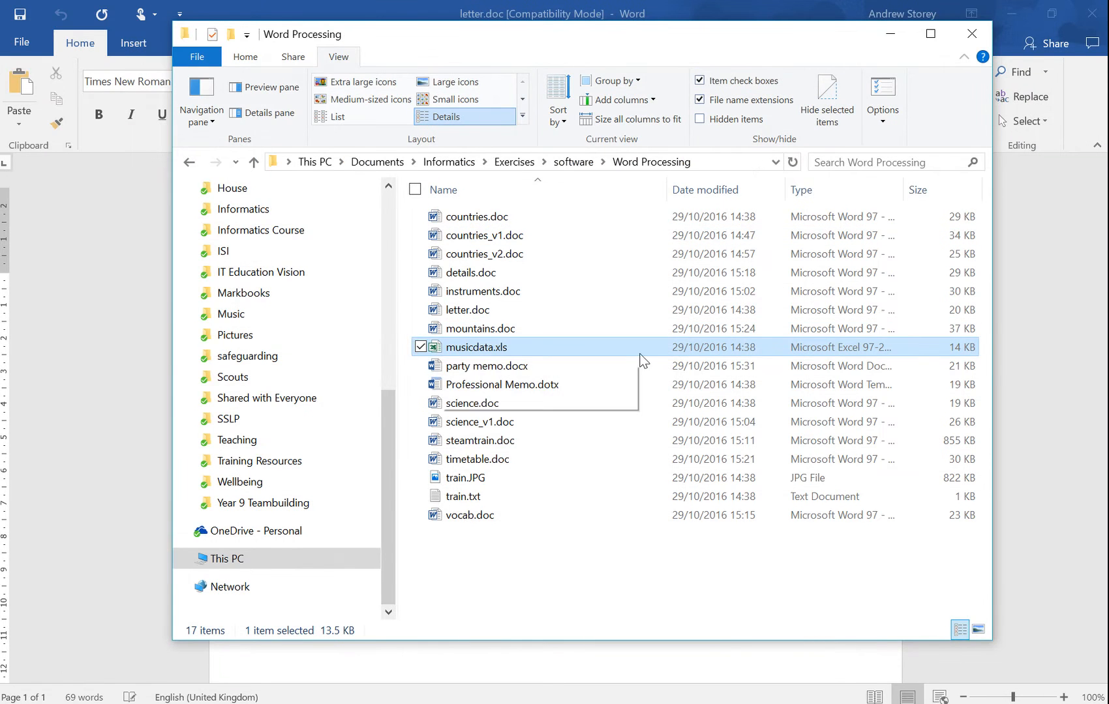
pyautogui.click(1024, 362)
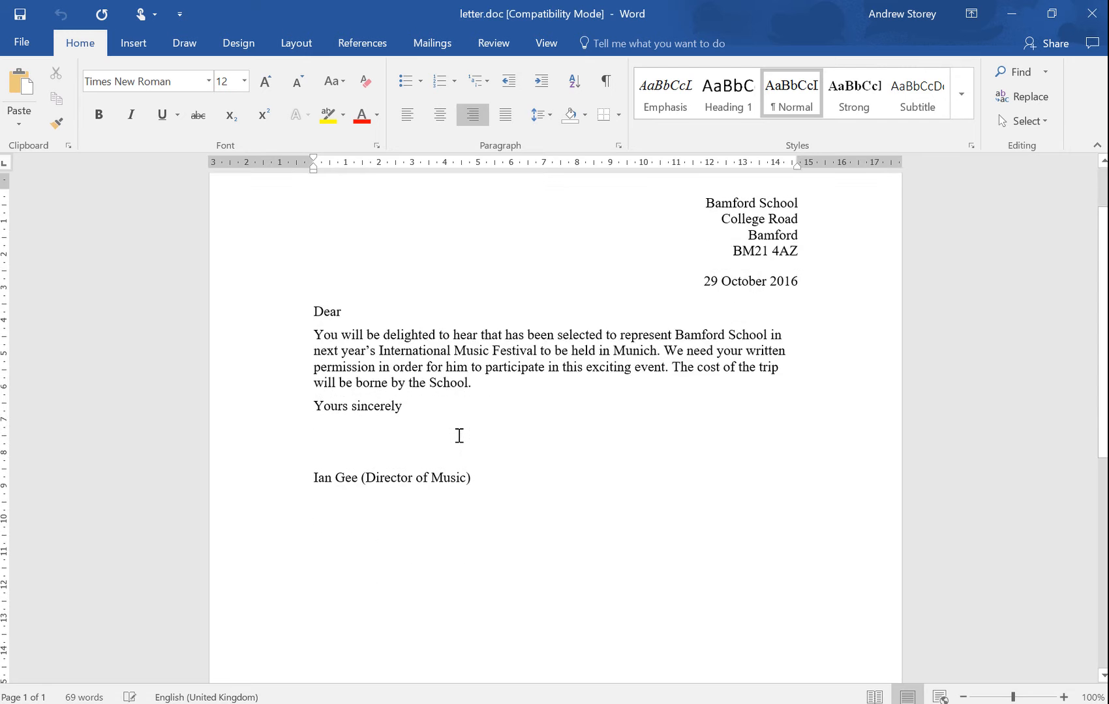
# - Start a mail merge of the Letters type for the current document
pyautogui.click(446, 43)
pyautogui.click(124, 116)
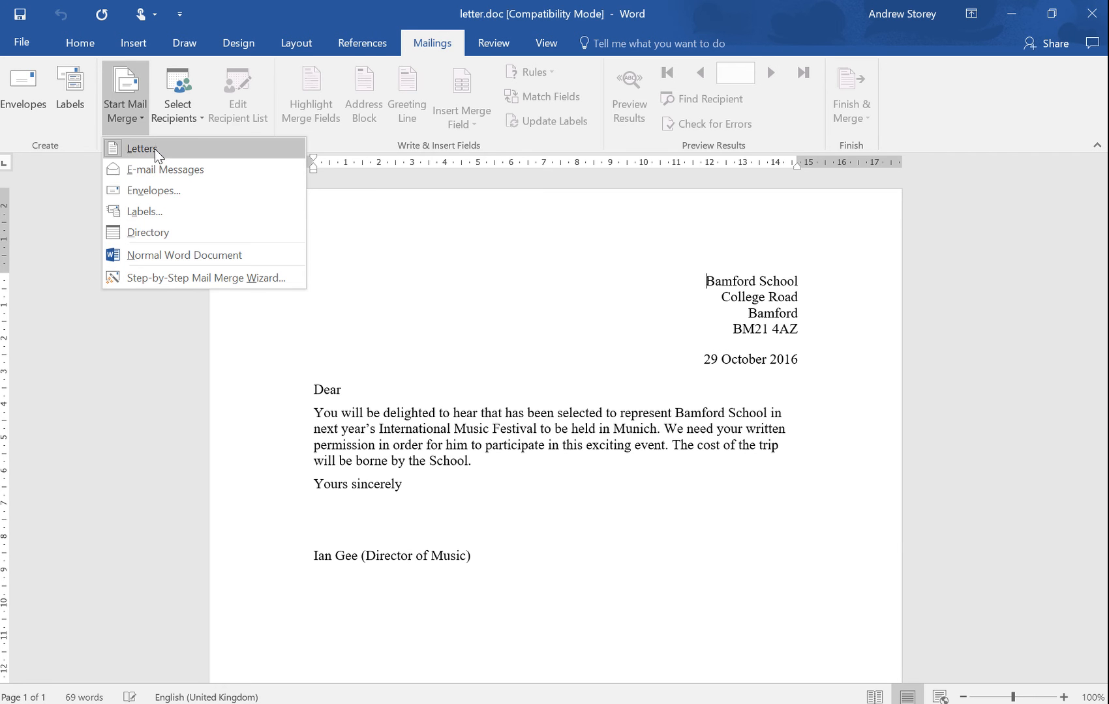
pyautogui.click(156, 153)
# - Use the existing list musicdata.xls from Informatics\Exercises\software\Word Processing as recipients, choosing the Data$ table with column headers in the first row
pyautogui.click(184, 118)
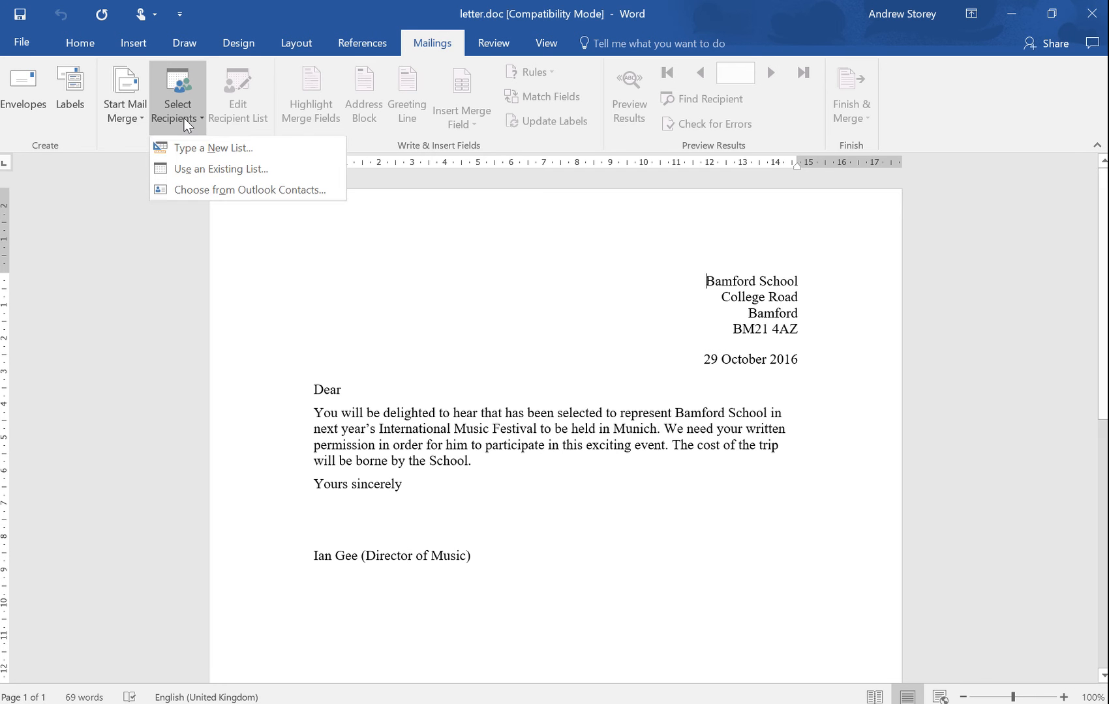
pyautogui.click(196, 168)
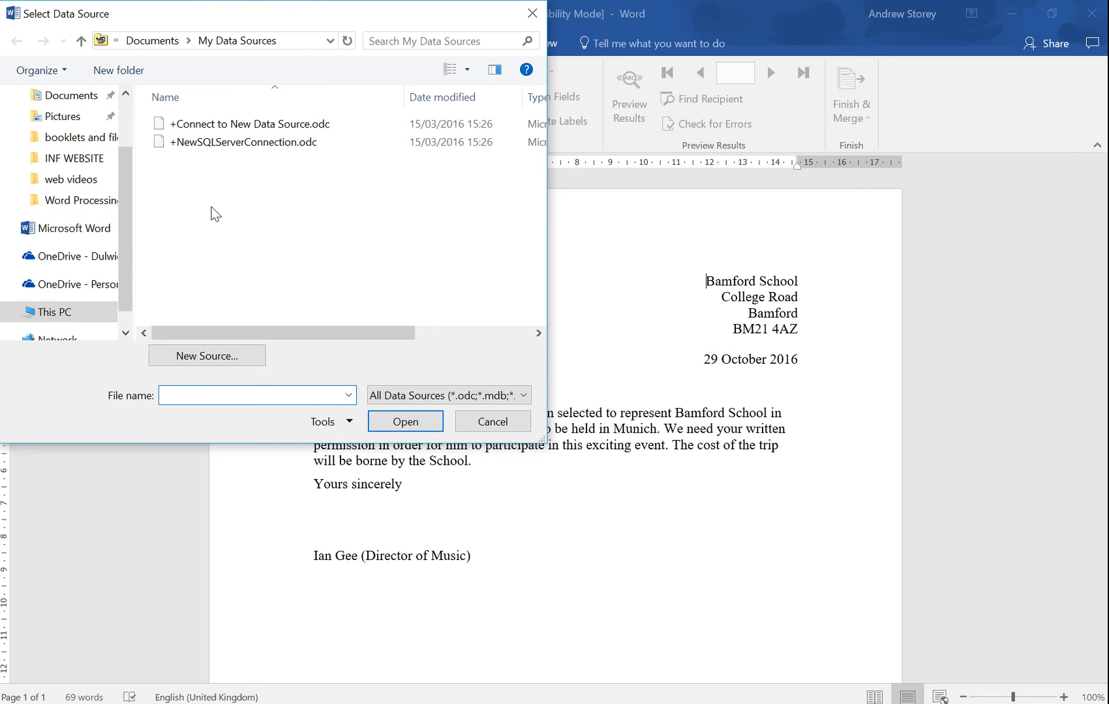
pyautogui.moveTo(127, 251); pyautogui.dragTo(126, 158)
pyautogui.click(67, 173)
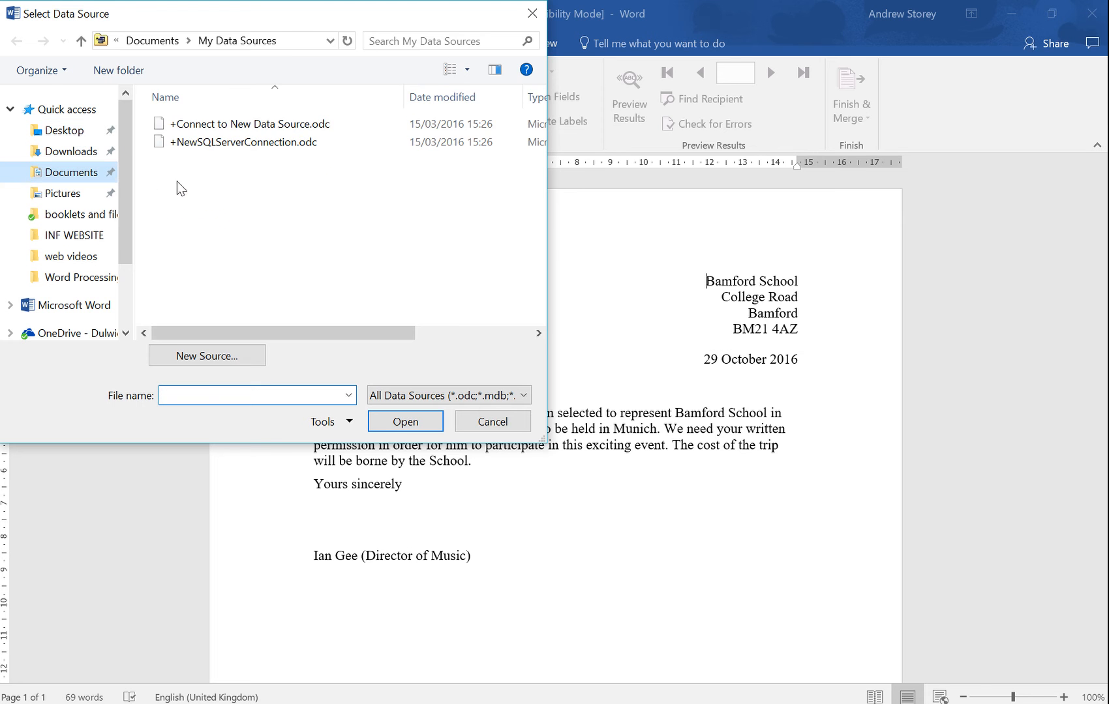
pyautogui.doubleClick(284, 189)
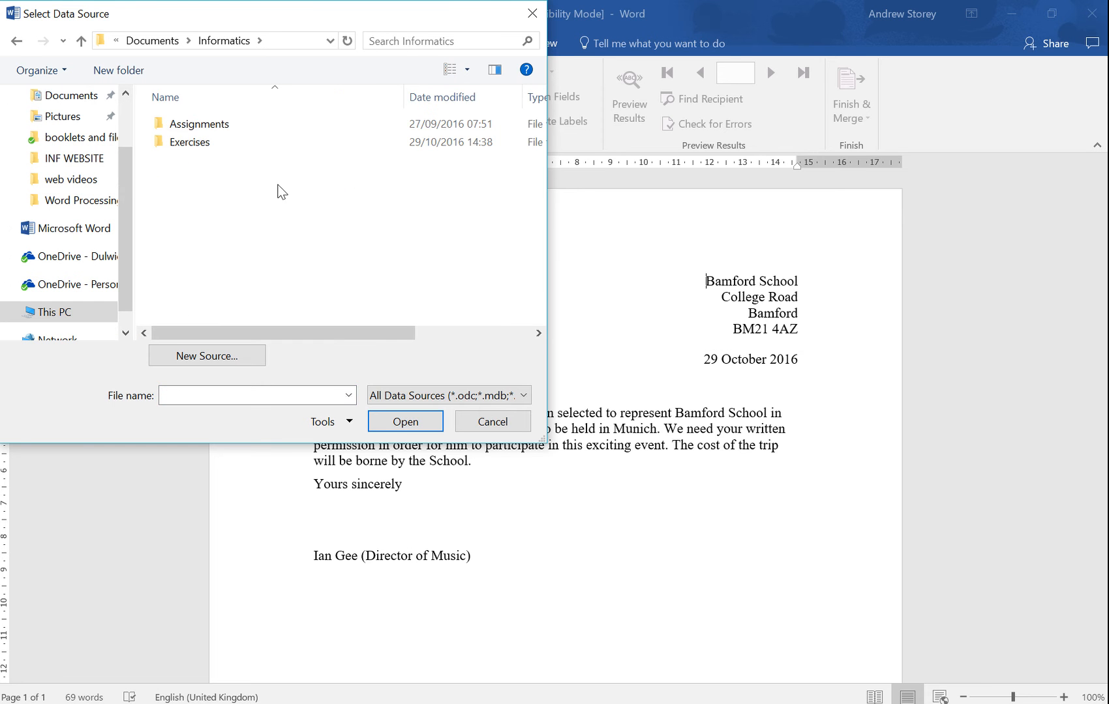
pyautogui.doubleClick(206, 145)
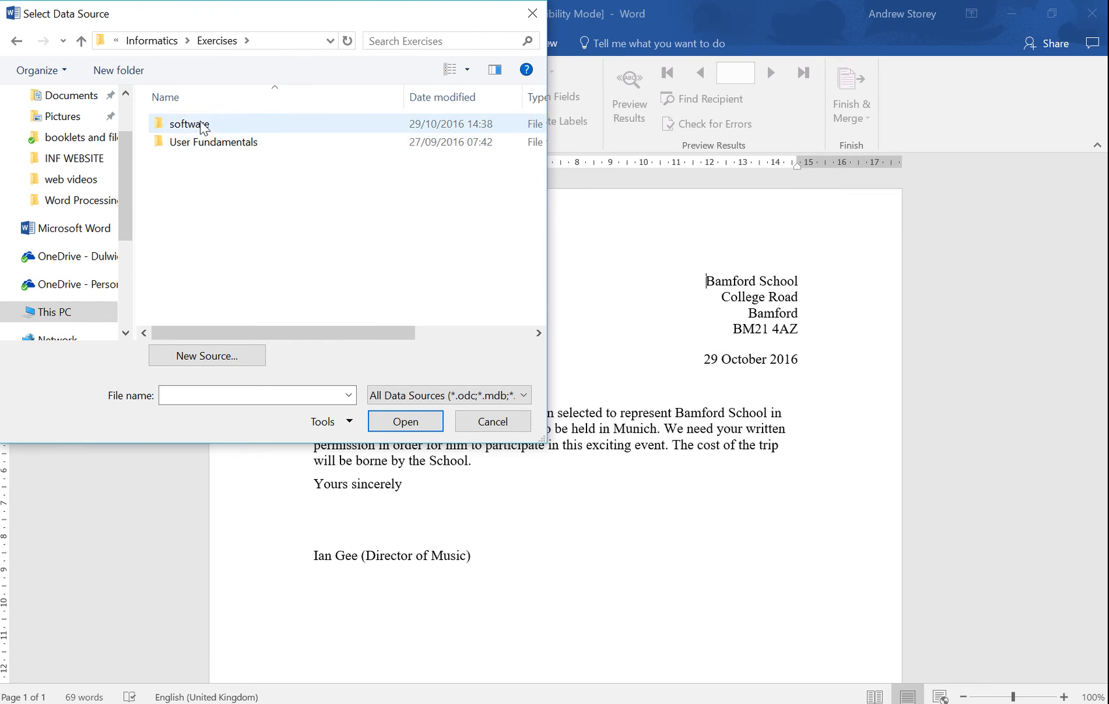
pyautogui.doubleClick(200, 124)
pyautogui.doubleClick(211, 178)
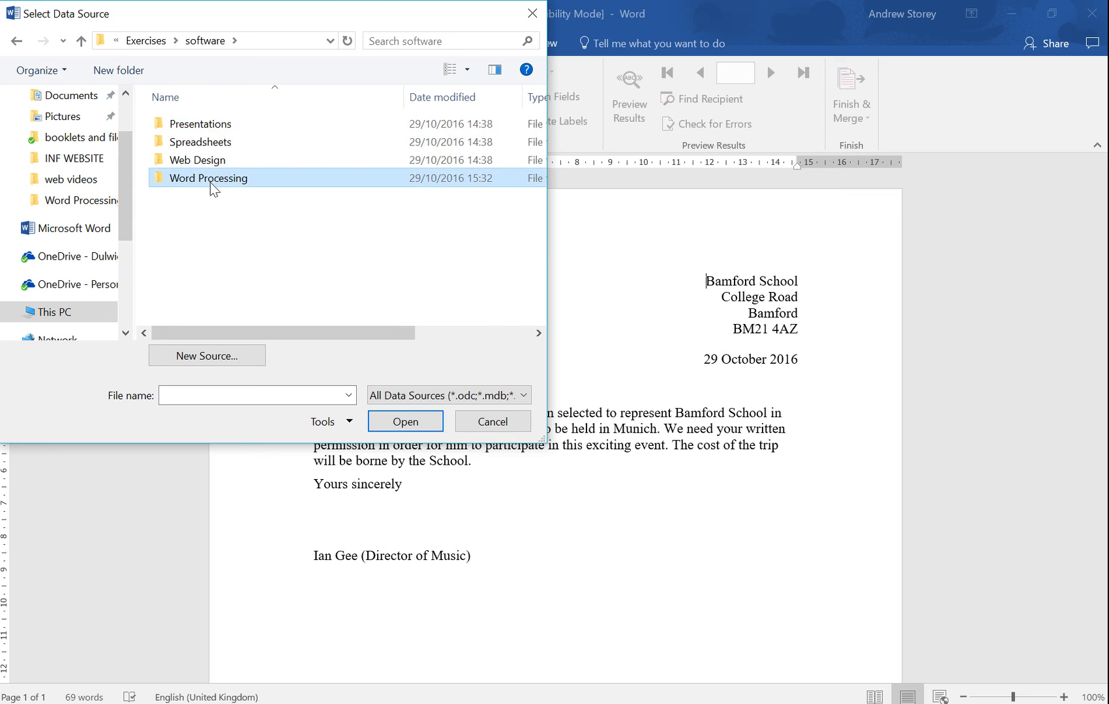
pyautogui.scroll(-2, 243, 257)
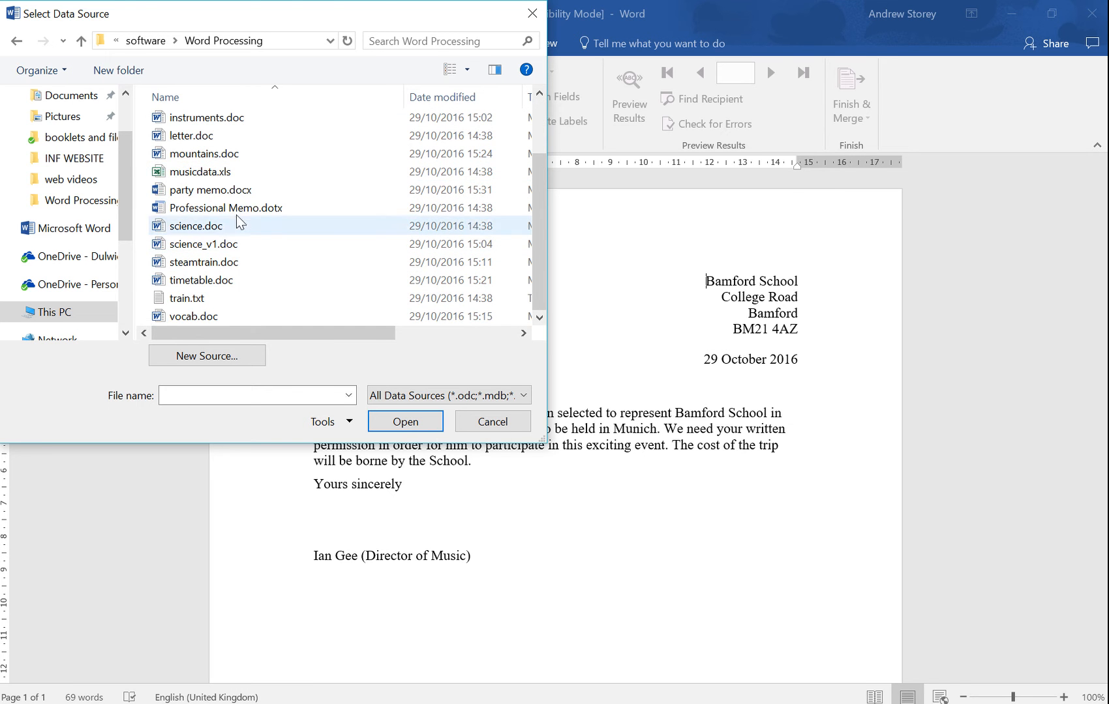
pyautogui.click(215, 173)
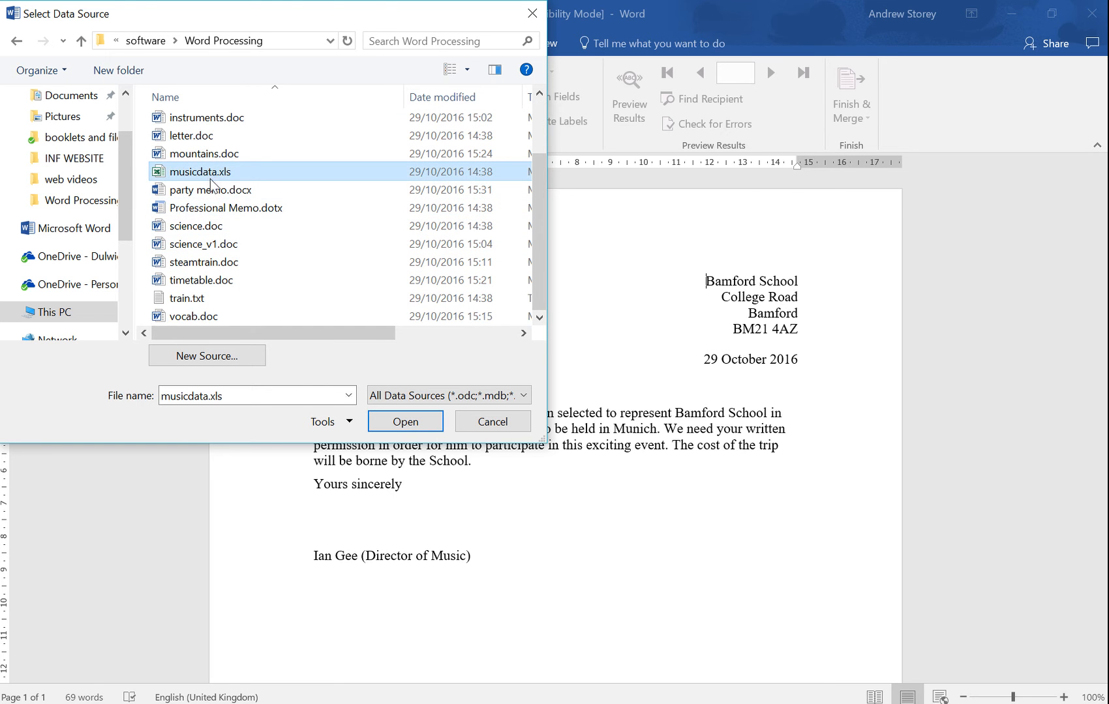
pyautogui.click(406, 421)
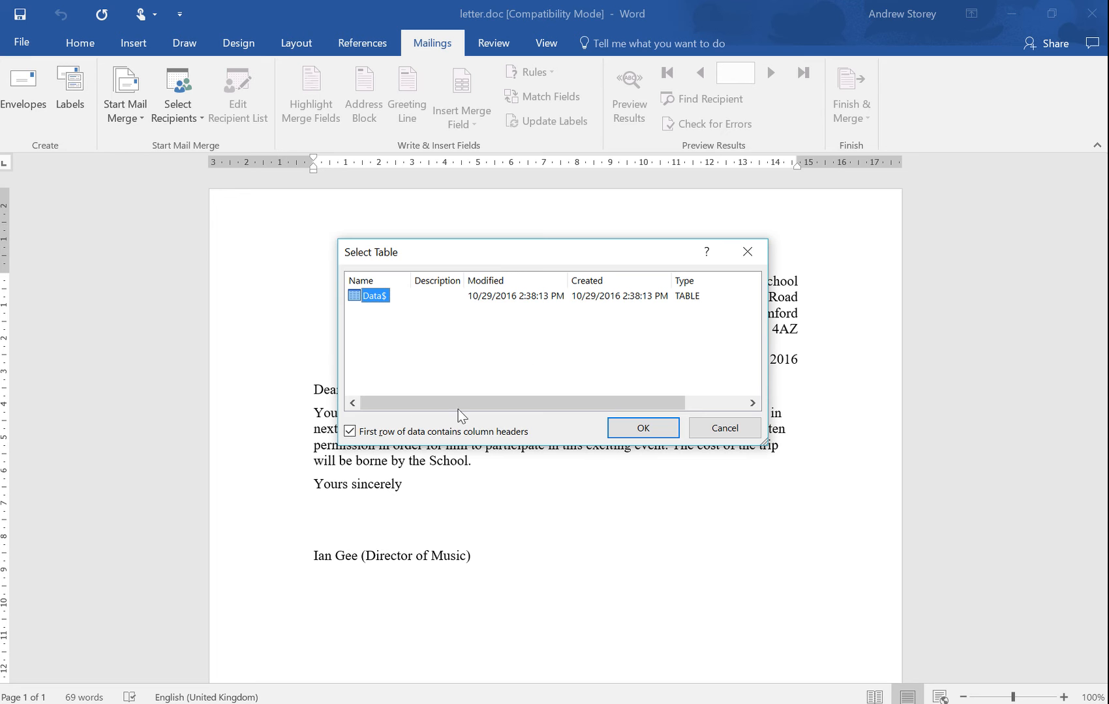
pyautogui.click(642, 427)
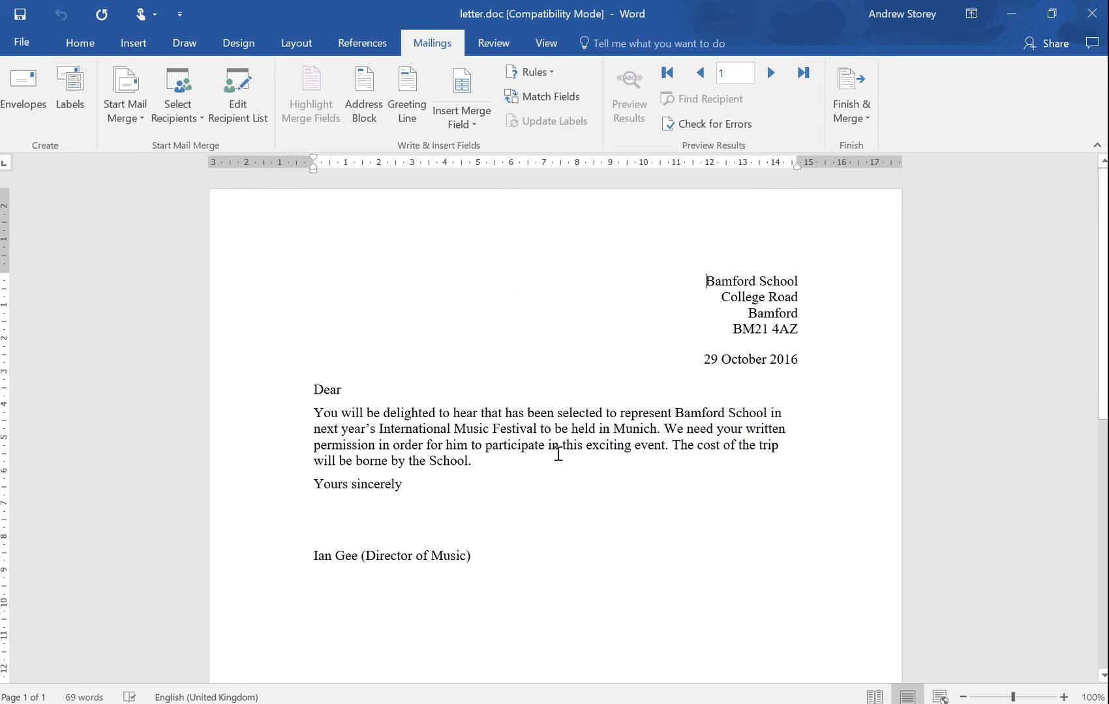
# - Review the mail merge recipient list from musicdata.xls and close it with all recipients included
pyautogui.click(247, 119)
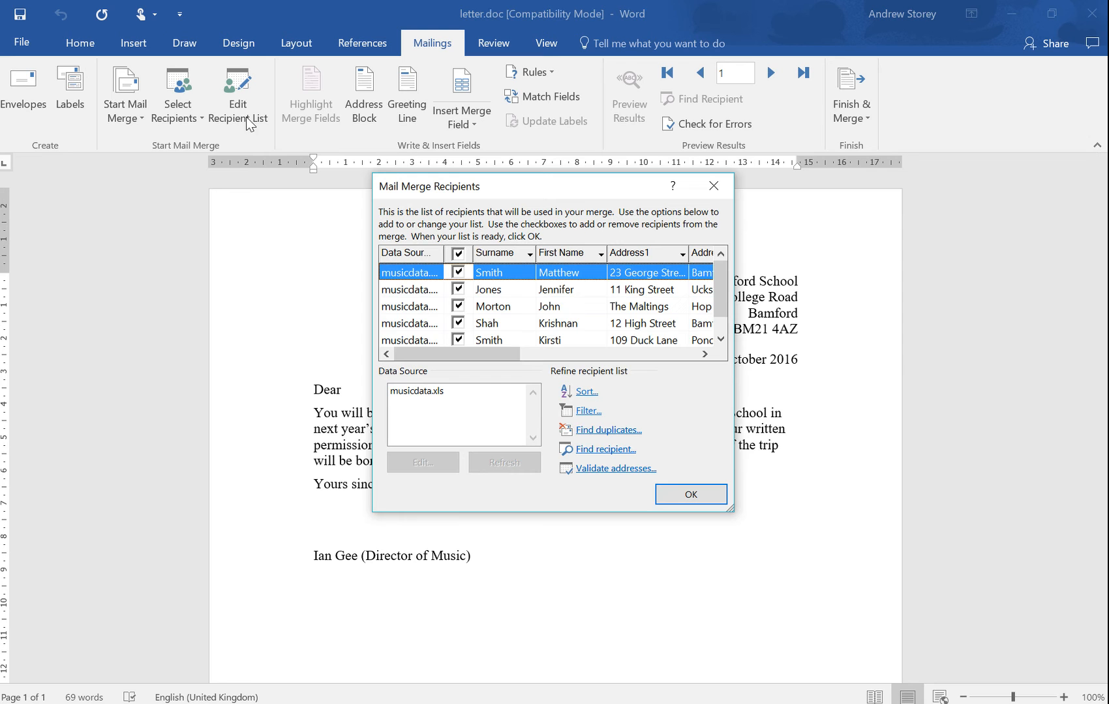
pyautogui.scroll(-1, 712, 293)
pyautogui.scroll(1, 712, 293)
pyautogui.moveTo(534, 196); pyautogui.dragTo(527, 214)
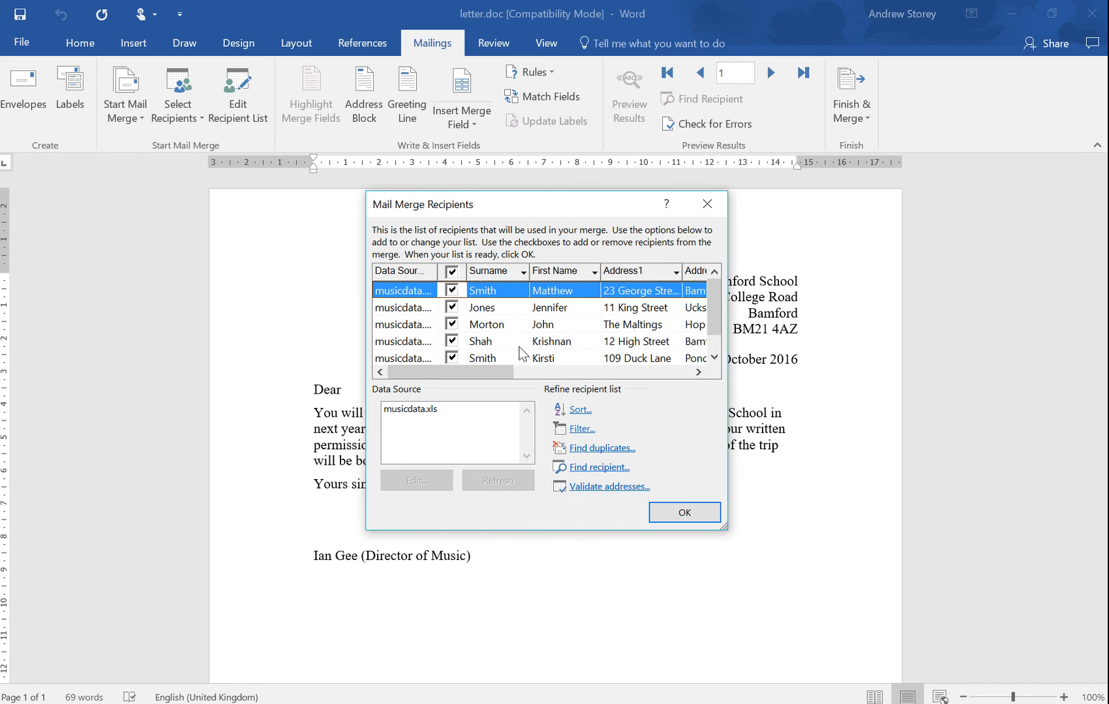
pyautogui.click(672, 517)
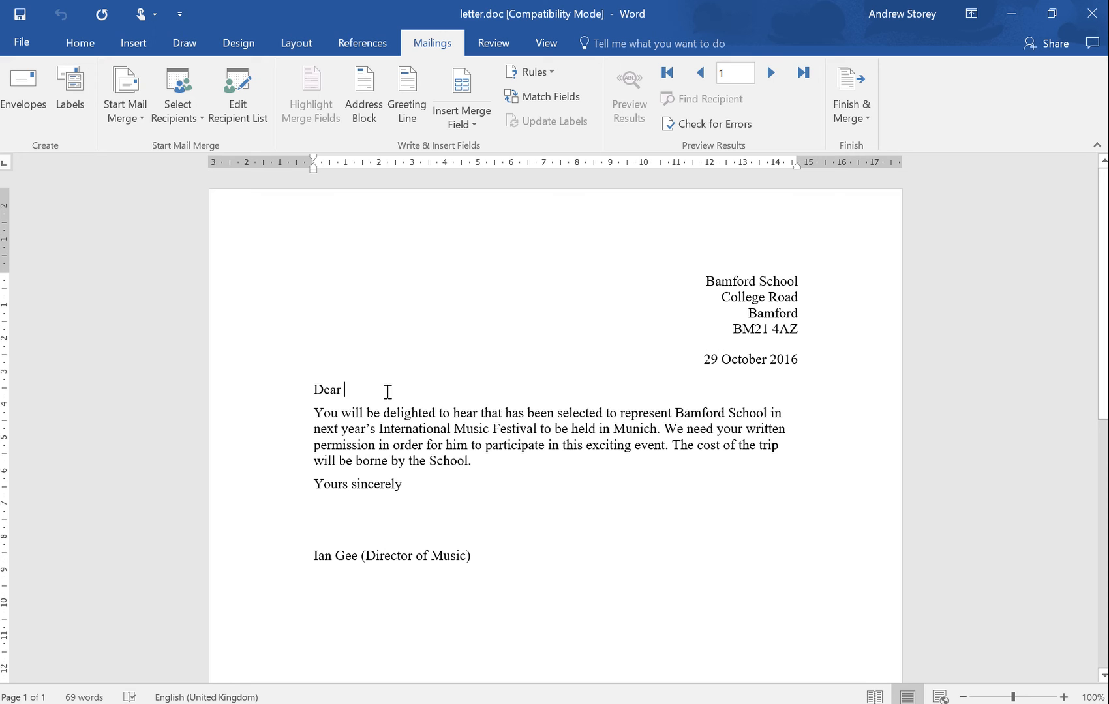
# - Insert the Parents_Title and Parents_Surname merge fields after "Dear", separated by a space and ending with a comma
pyautogui.click(460, 123)
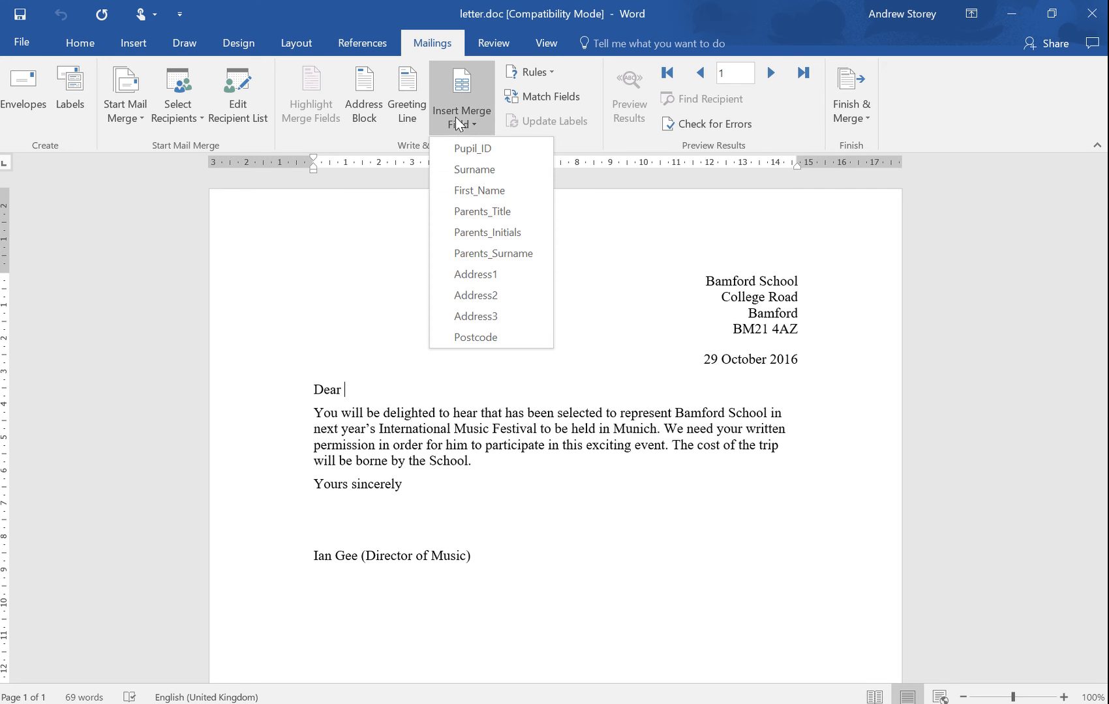
pyautogui.click(489, 216)
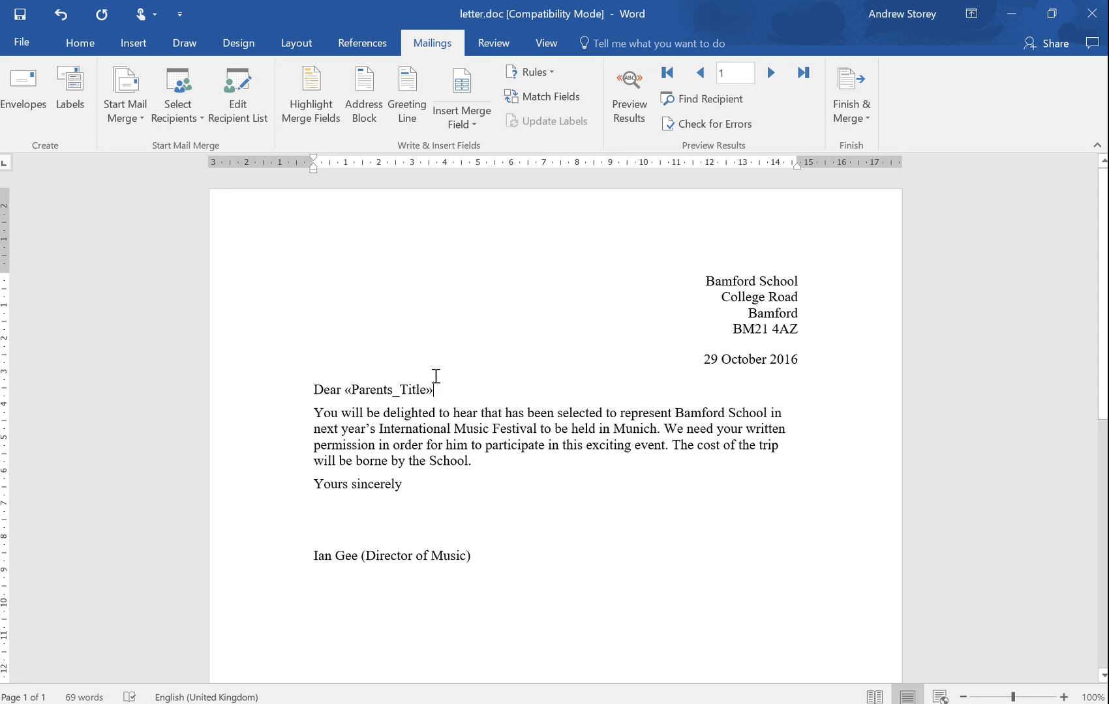
pyautogui.click(453, 390)
pyautogui.click(461, 123)
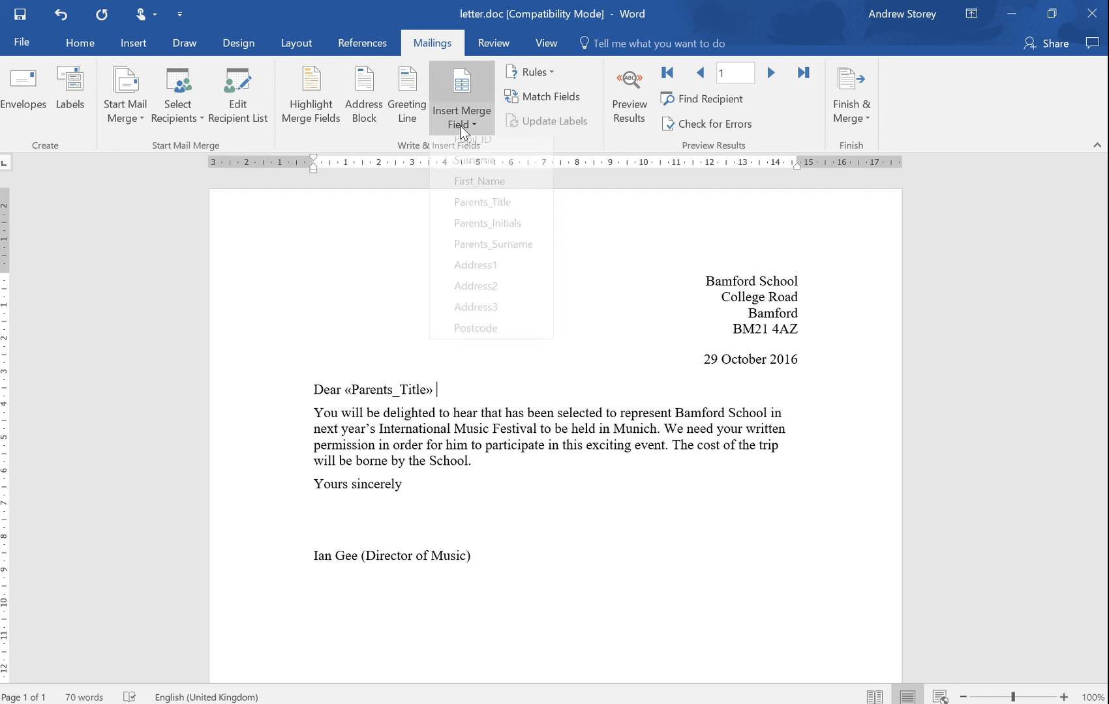
pyautogui.click(490, 255)
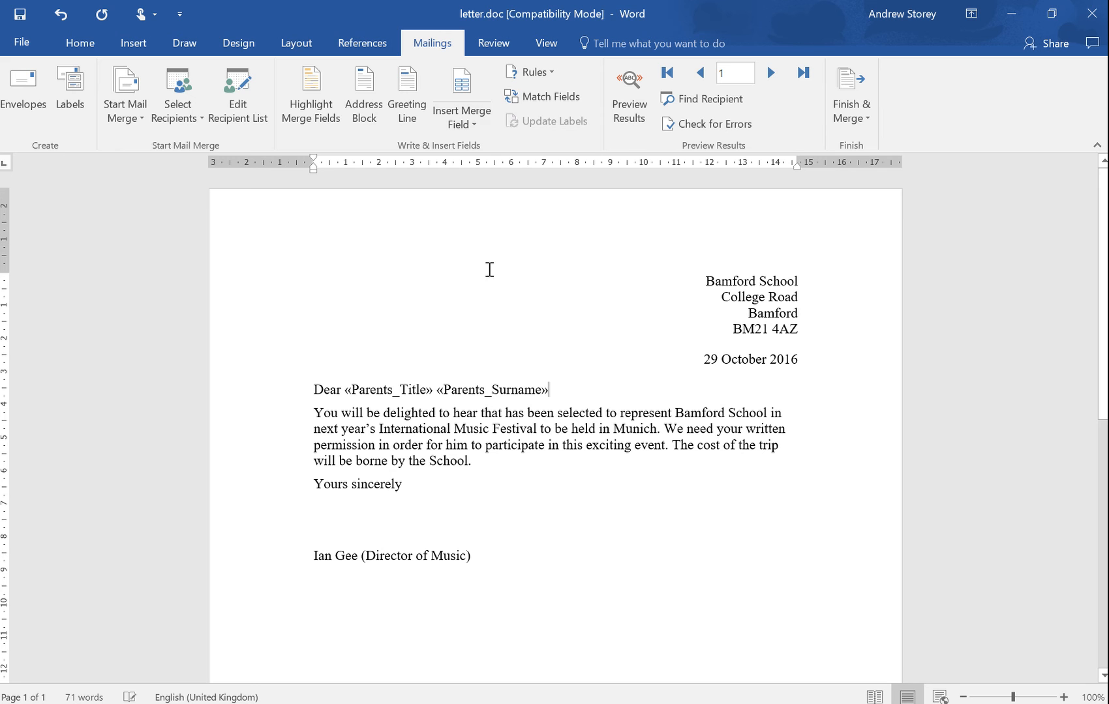
pyautogui.write(',')
# - Add a line above the greeting with the Parents_Title, Parents_Initials and Parents_Surname merge fields separated by spaces
pyautogui.click(313, 391)
pyautogui.press('Return')
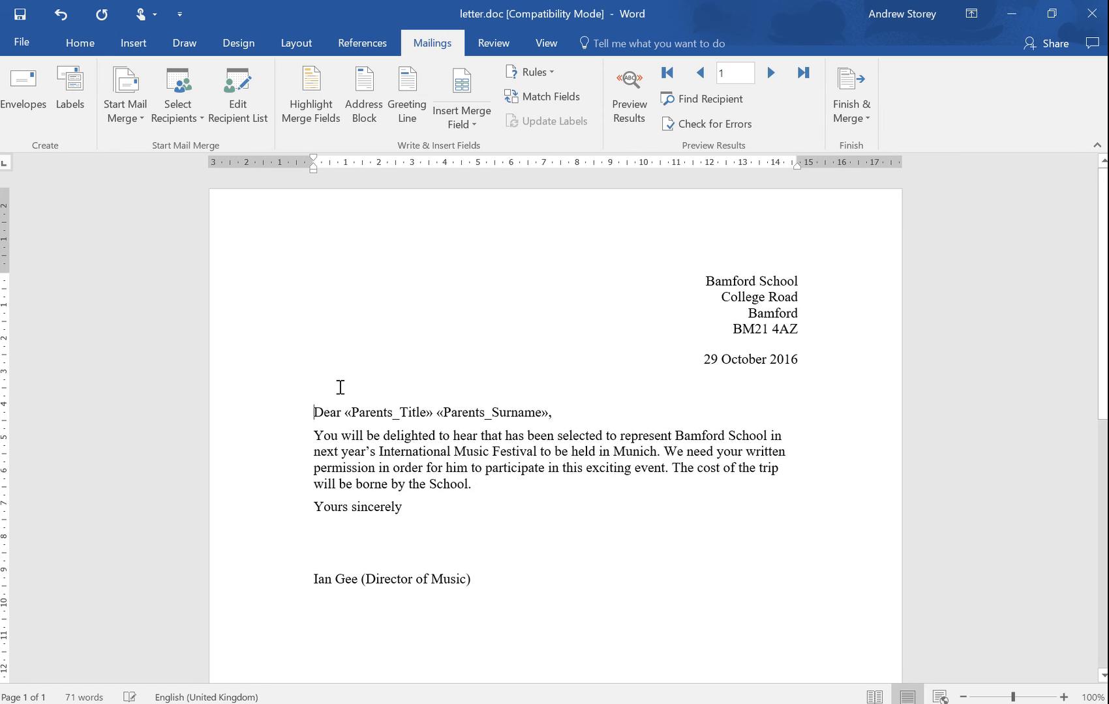
pyautogui.click(462, 126)
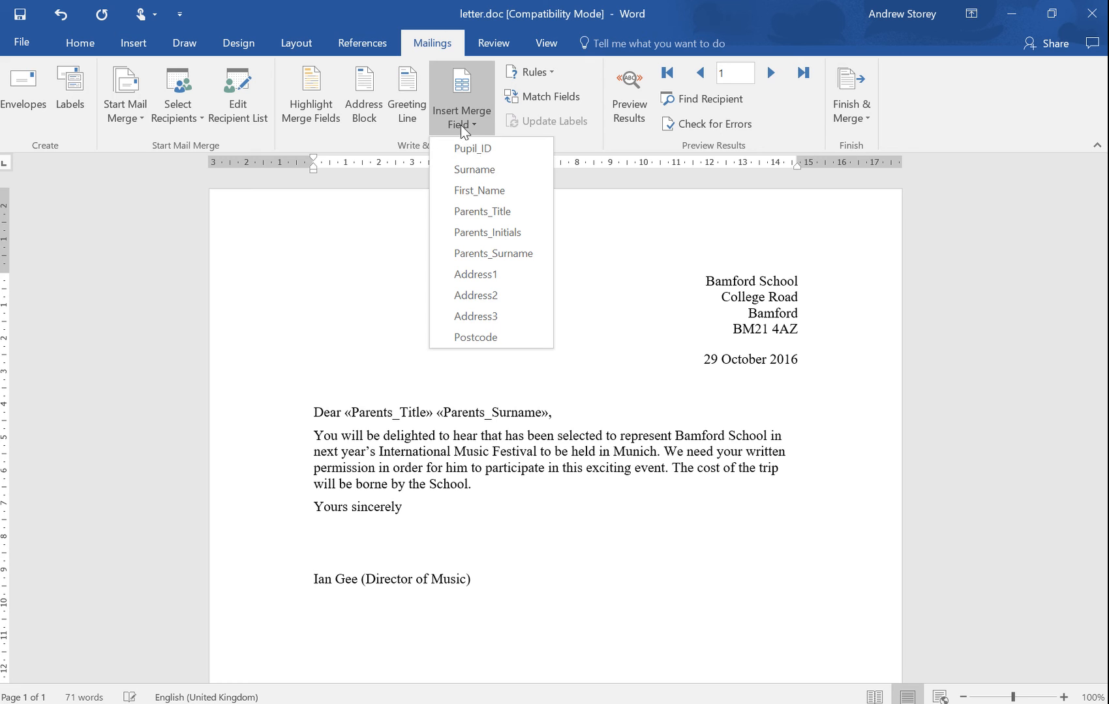
pyautogui.click(486, 212)
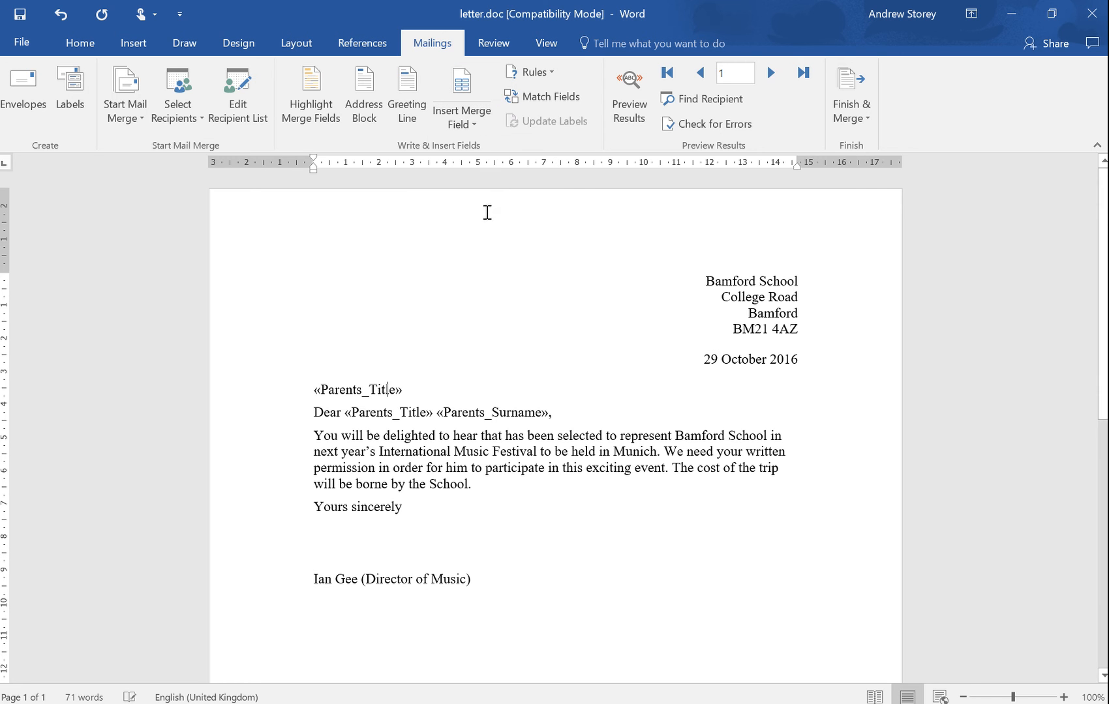
pyautogui.click(461, 122)
pyautogui.click(483, 232)
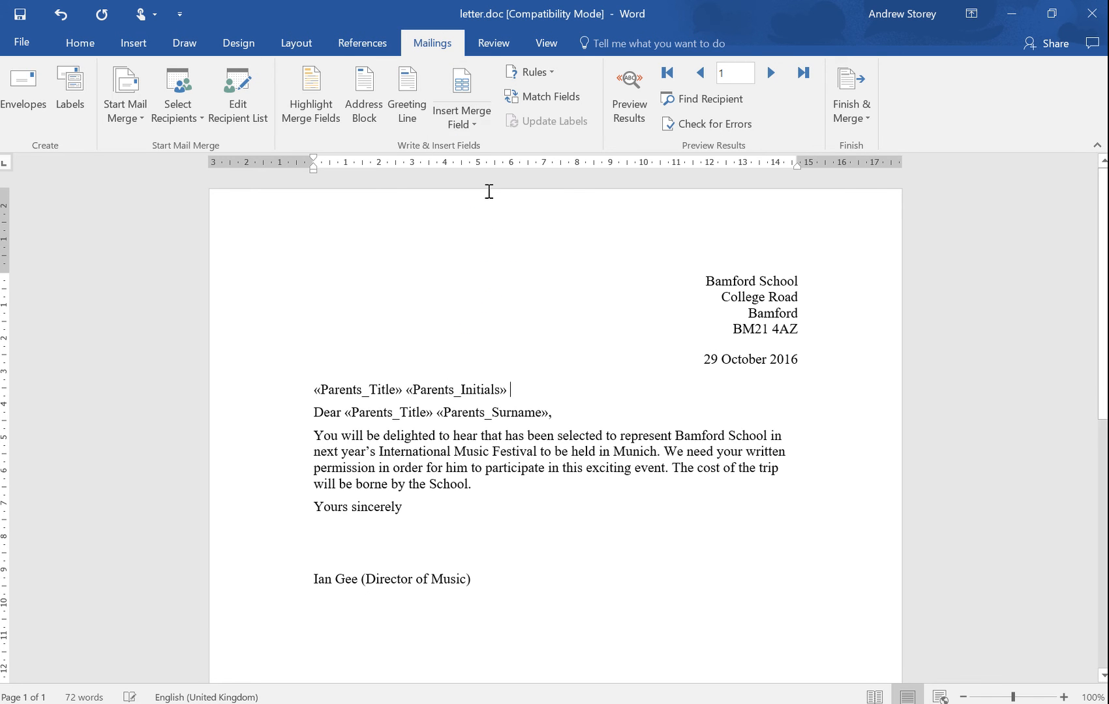
pyautogui.click(473, 128)
pyautogui.click(491, 260)
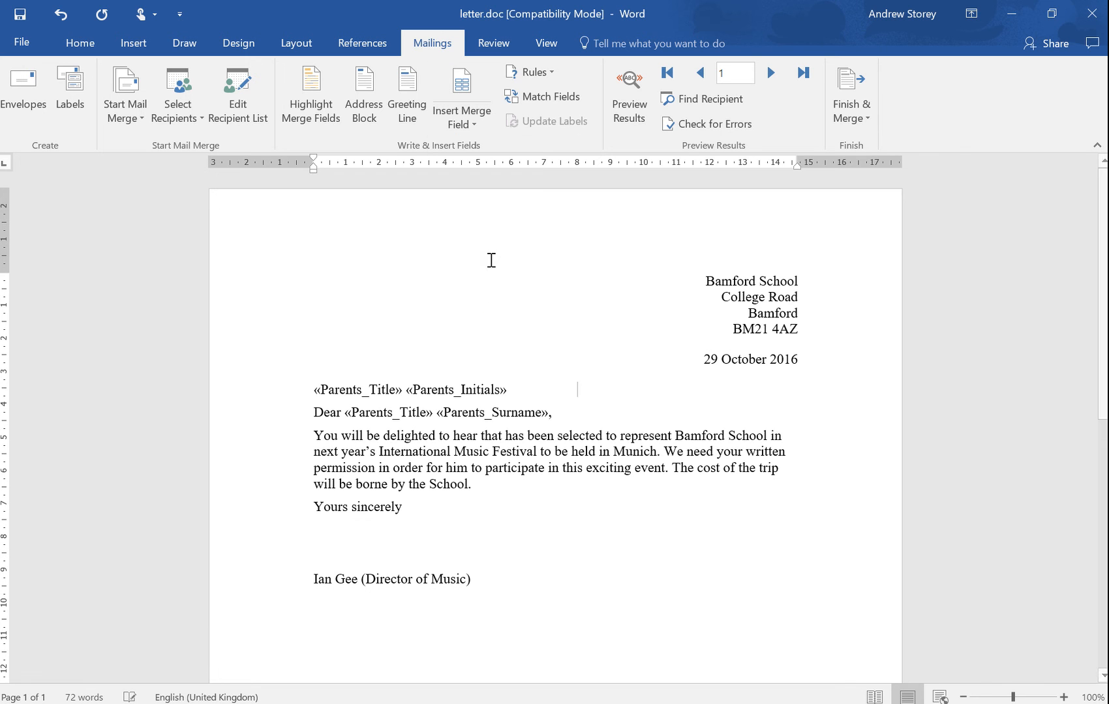
# - Insert the Address1 and Address2 merge fields on separate lines below the parents' name line
pyautogui.press('Return')
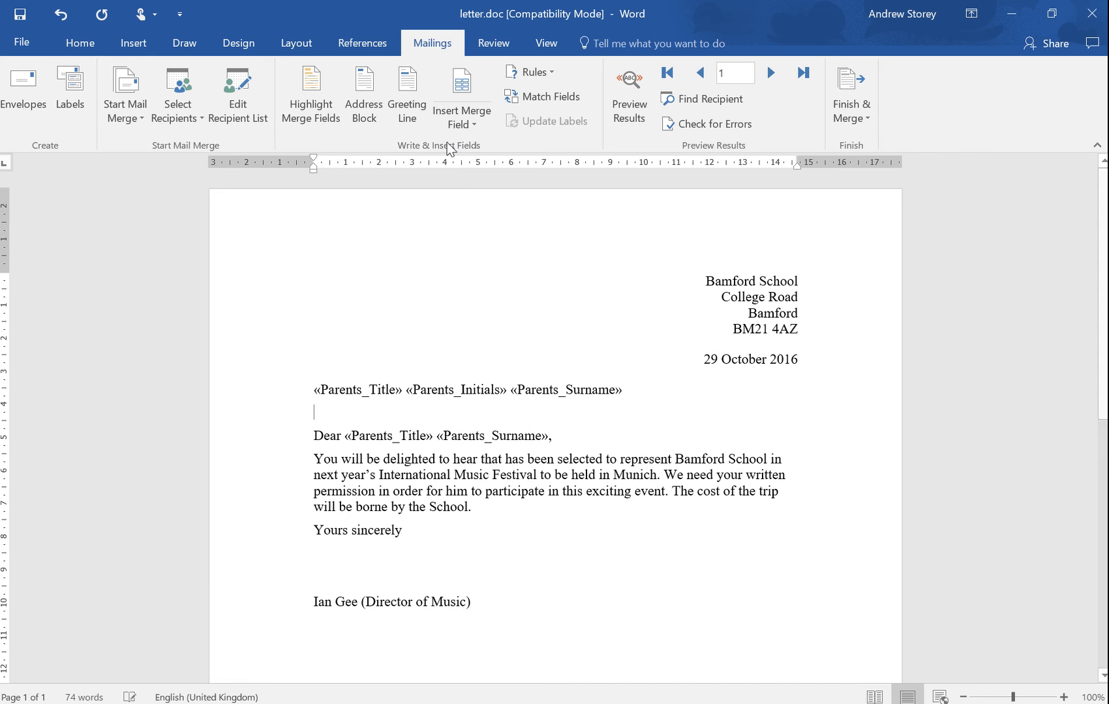
pyautogui.click(460, 121)
pyautogui.click(475, 274)
pyautogui.press('Return')
pyautogui.click(472, 125)
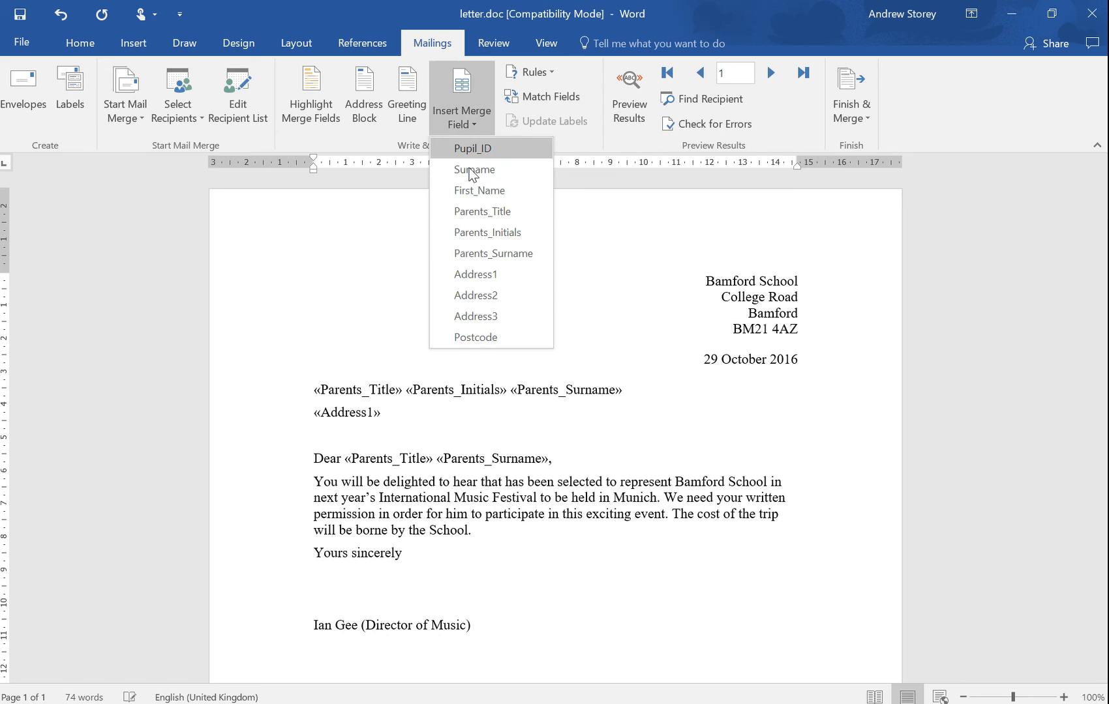
pyautogui.click(473, 297)
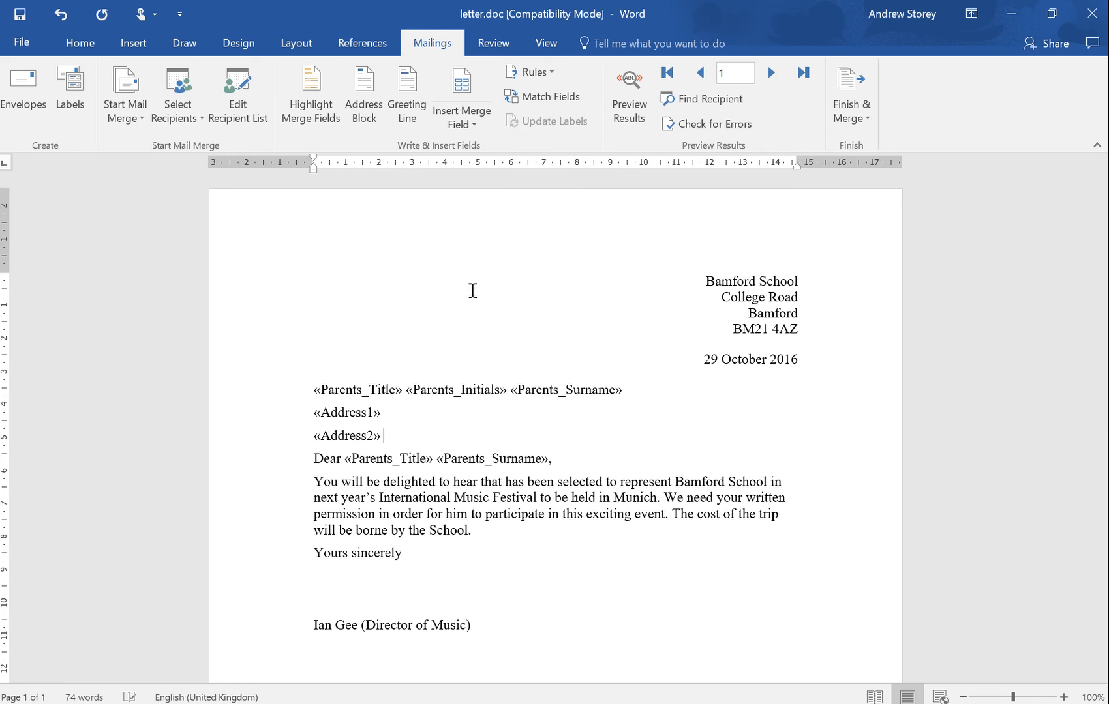
# - Insert the Address3 merge field on its own line below Address2, followed by a space and the Postcode field
pyautogui.click(468, 121)
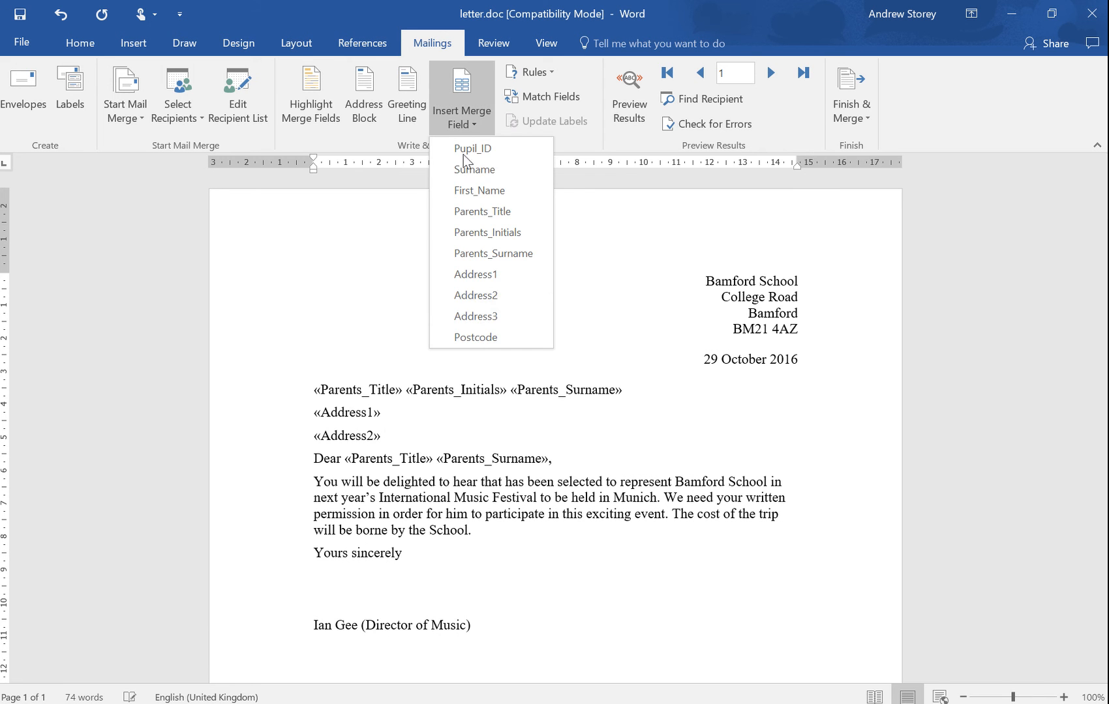
pyautogui.click(471, 317)
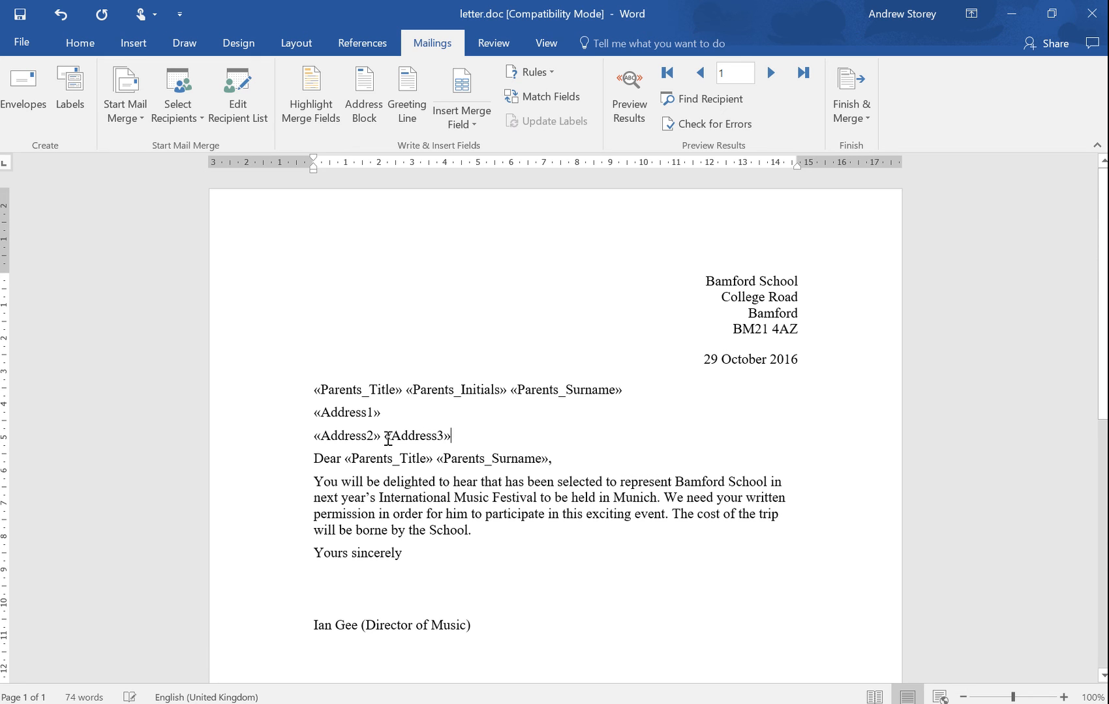
pyautogui.click(388, 441)
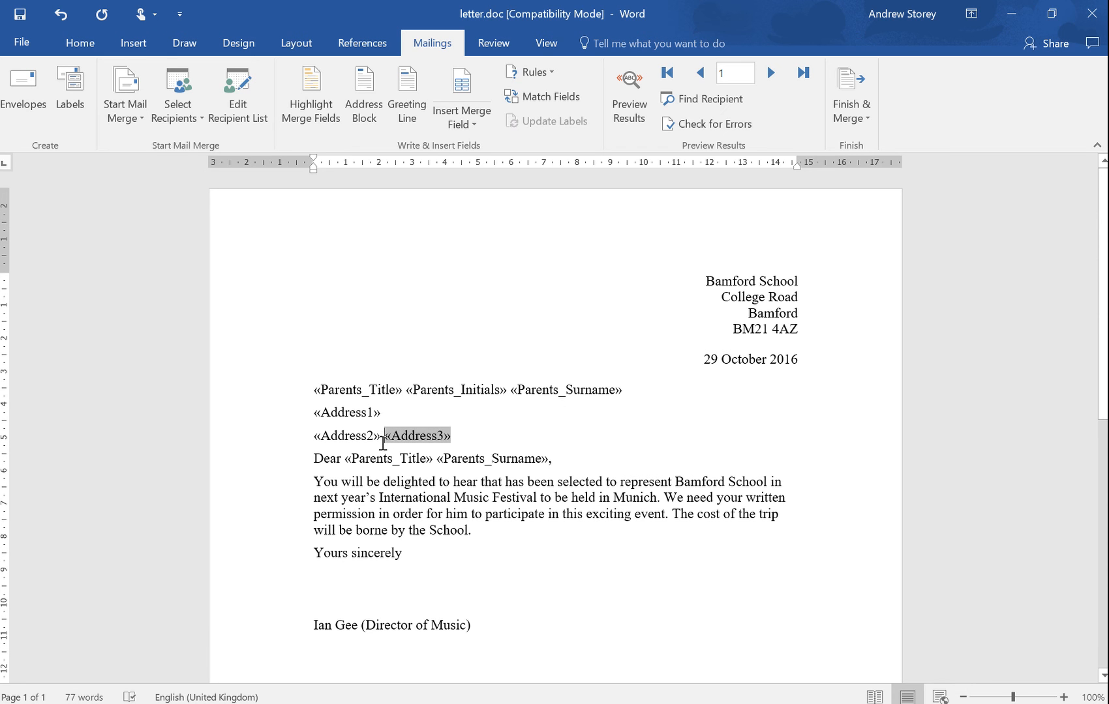
pyautogui.press('Return')
pyautogui.click(397, 456)
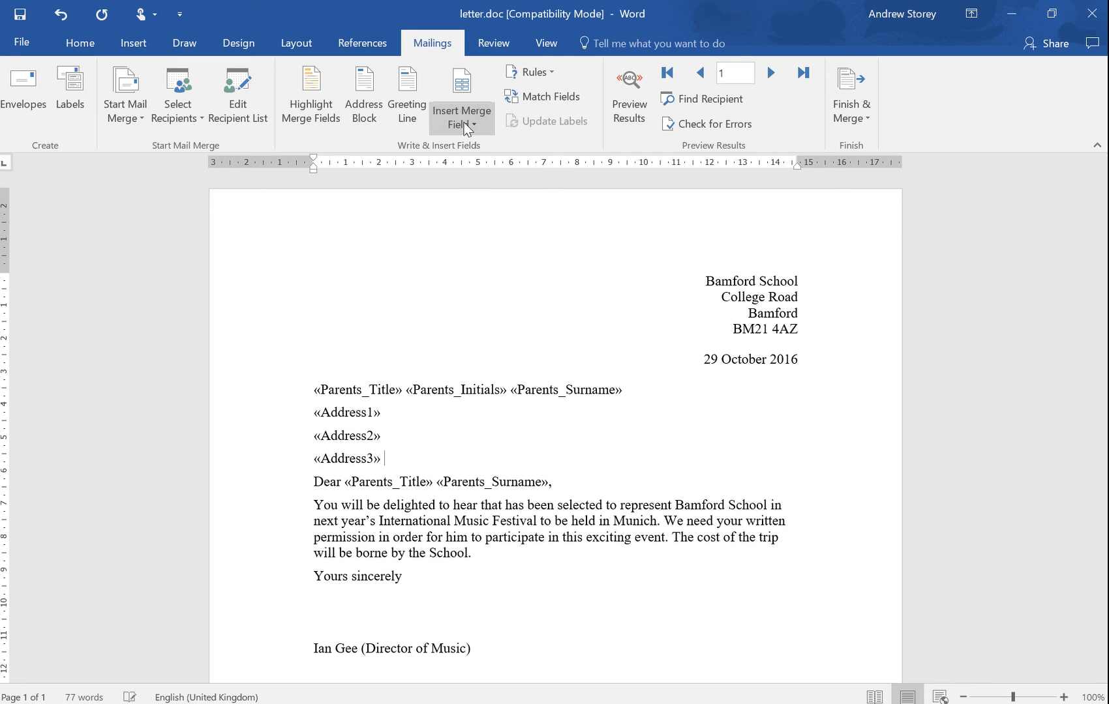
pyautogui.click(465, 127)
pyautogui.click(494, 337)
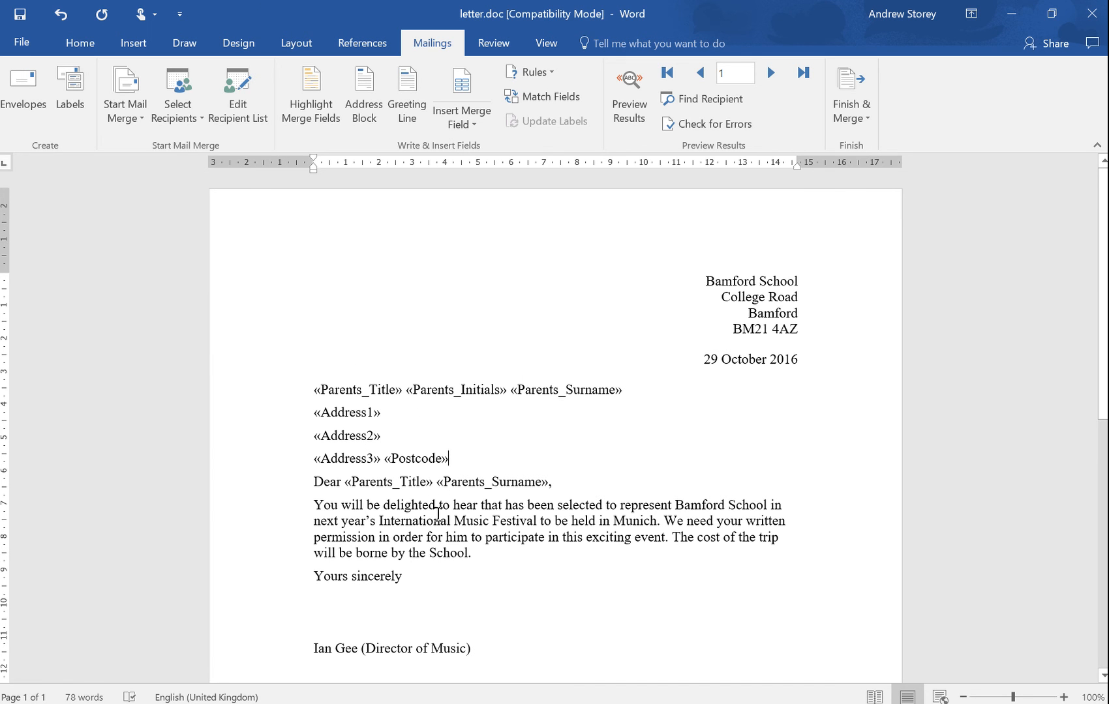
# - Preview the merged results for records 1 to 4 and return to the first record
pyautogui.click(630, 122)
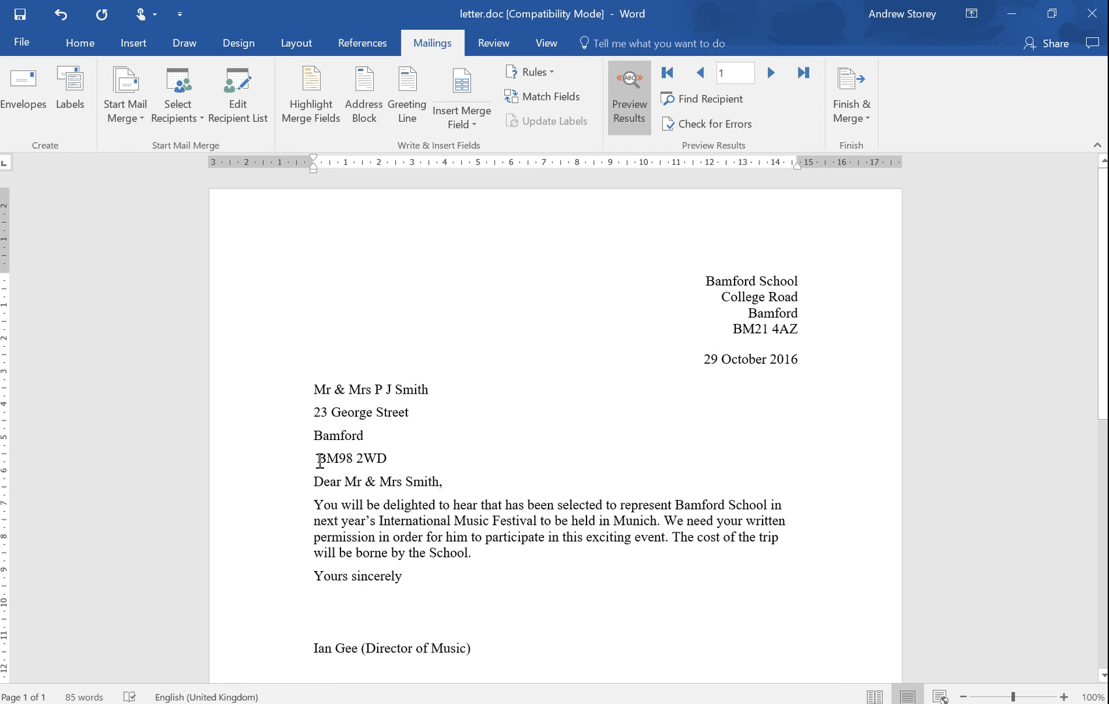
pyautogui.click(770, 73)
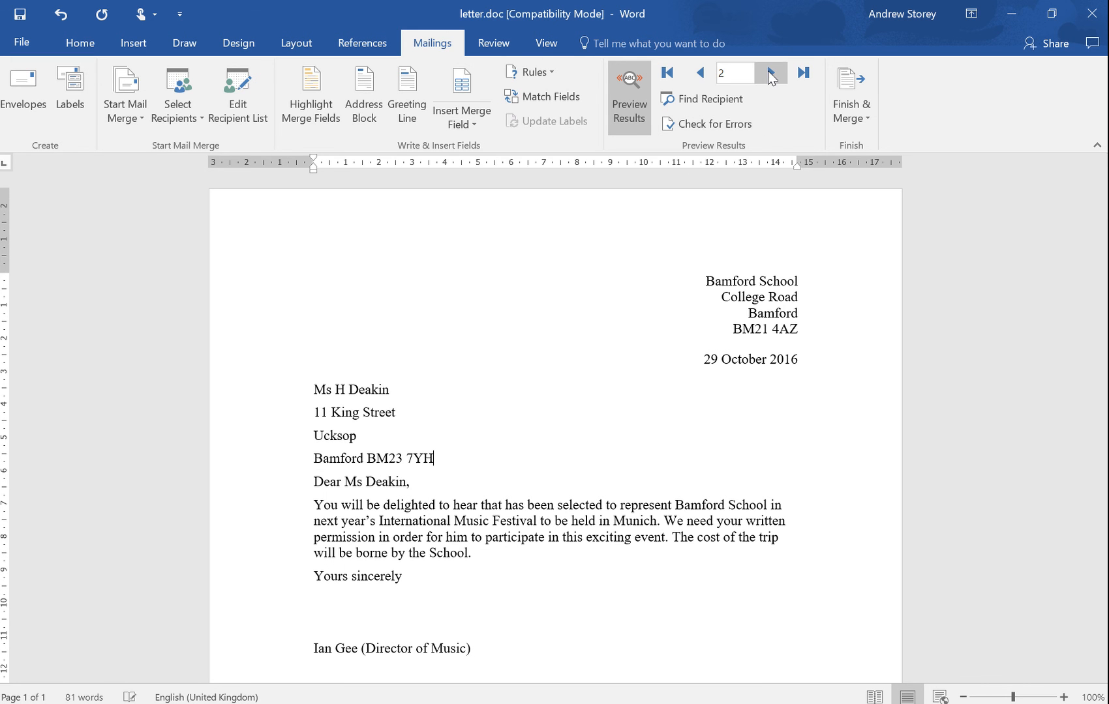
pyautogui.click(771, 75)
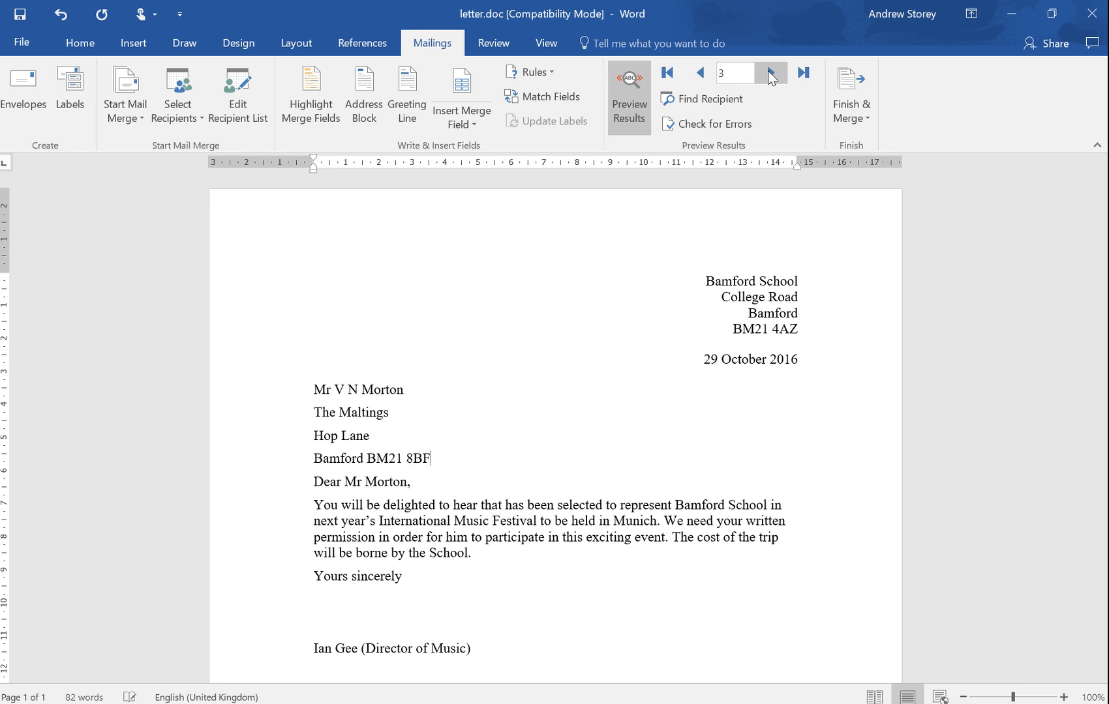
pyautogui.click(768, 71)
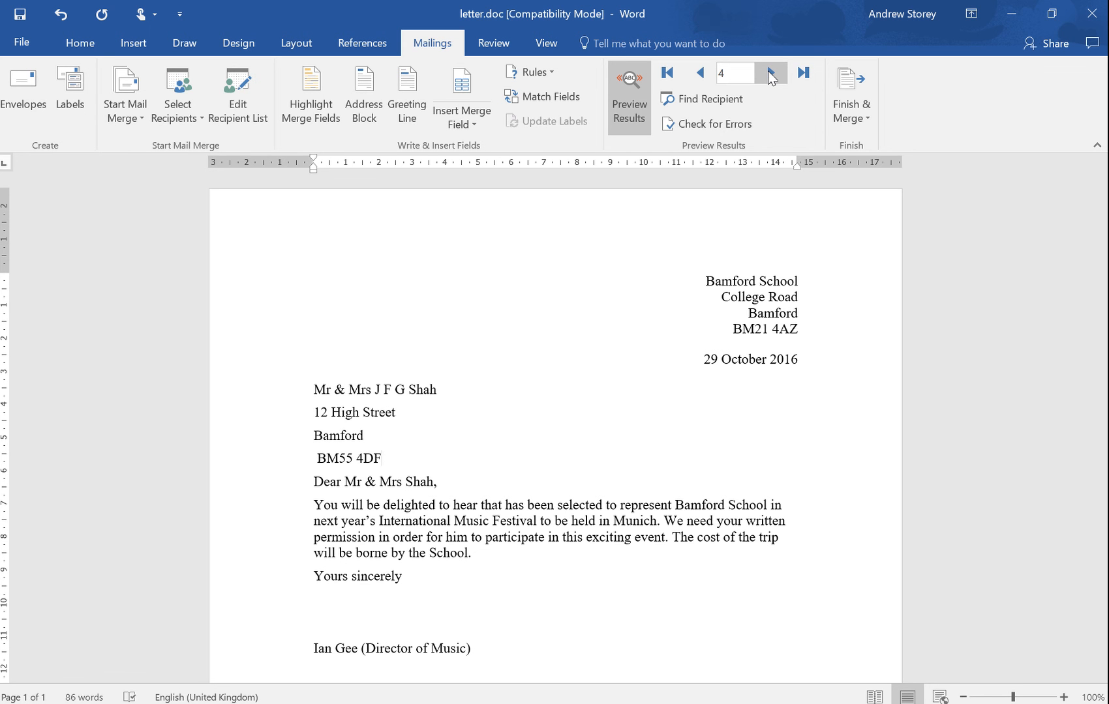
pyautogui.click(668, 75)
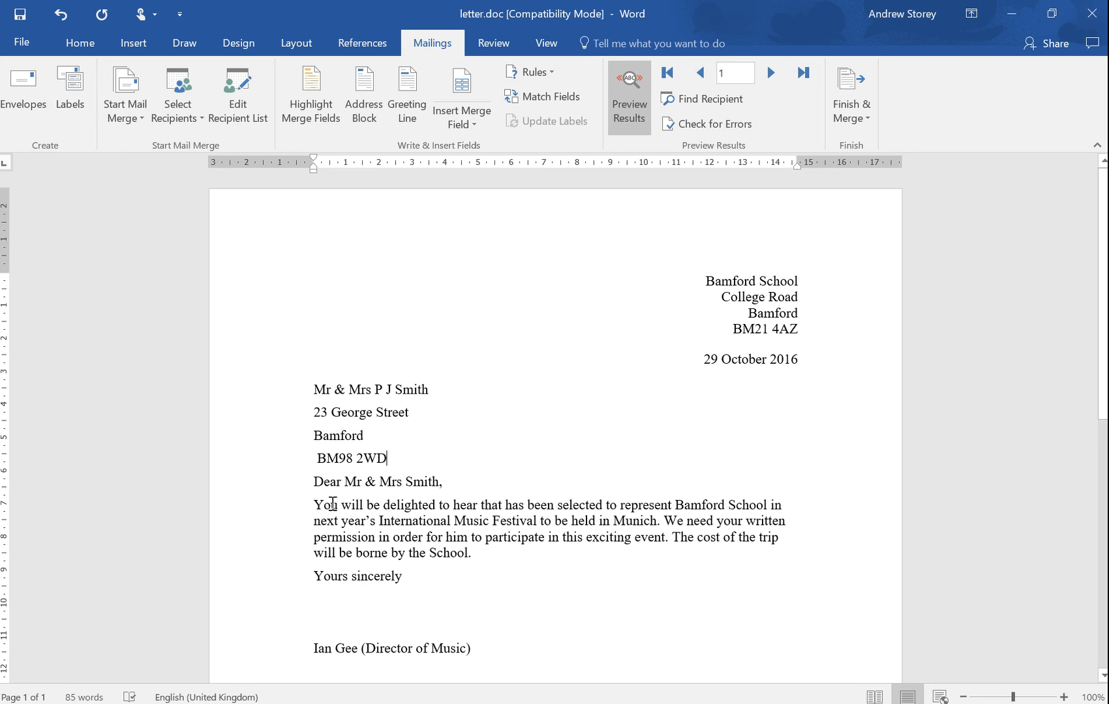
# - Insert the First_Name merge field followed by a space before "has been selected" in the letter's body
pyautogui.click(506, 506)
pyautogui.click(463, 122)
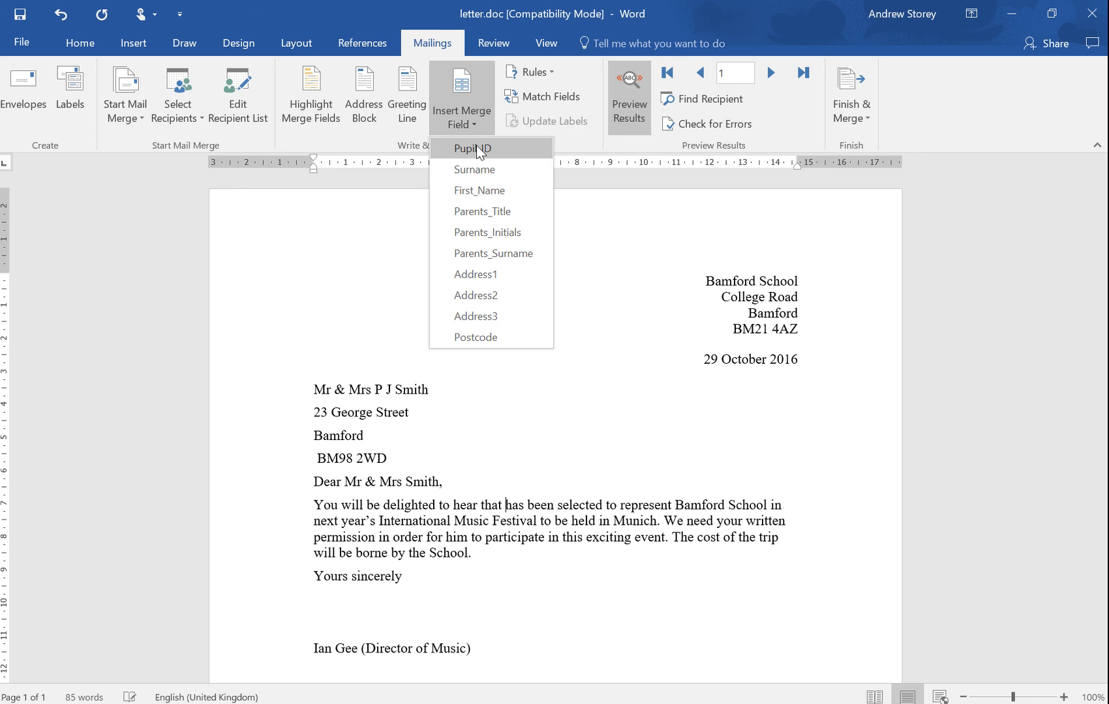
pyautogui.click(505, 190)
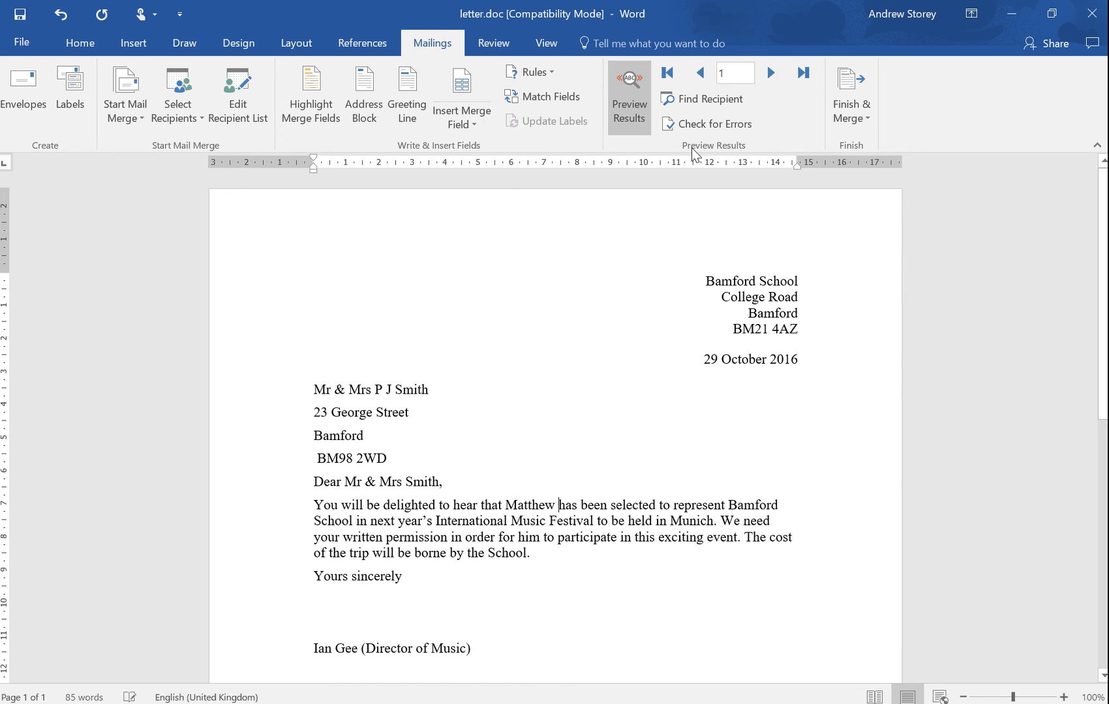
# - Step through the previewed records up to record 4 to check the pupil's first name, and go back to record 3
pyautogui.click(769, 73)
pyautogui.click(769, 73)
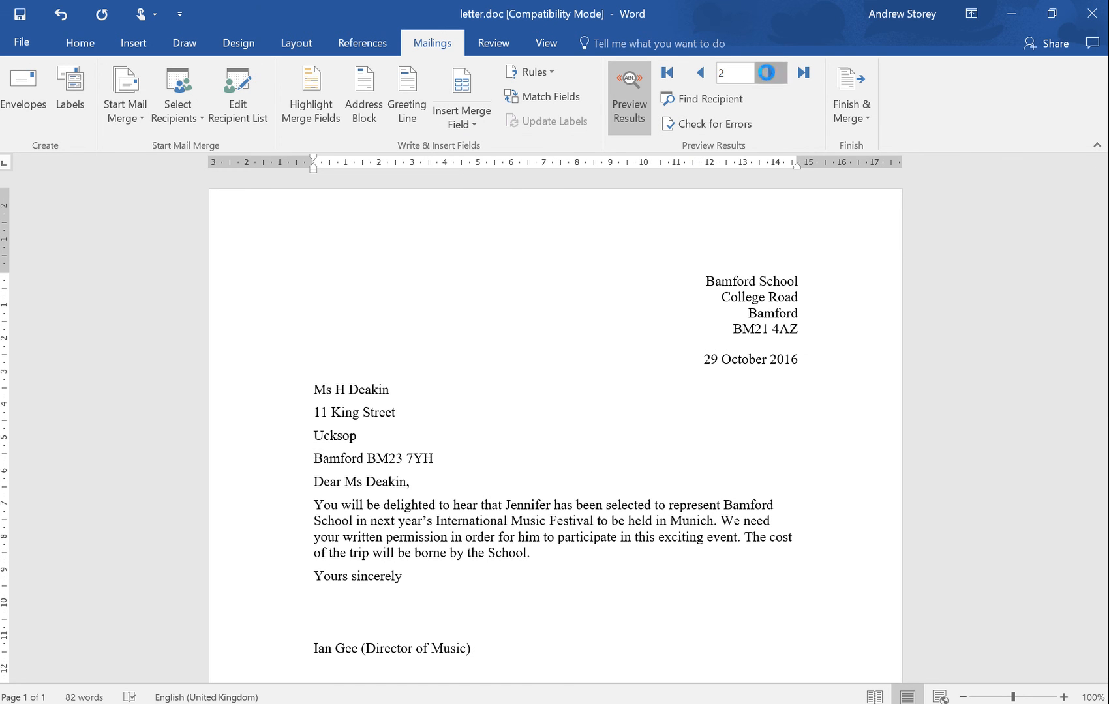
pyautogui.click(412, 385)
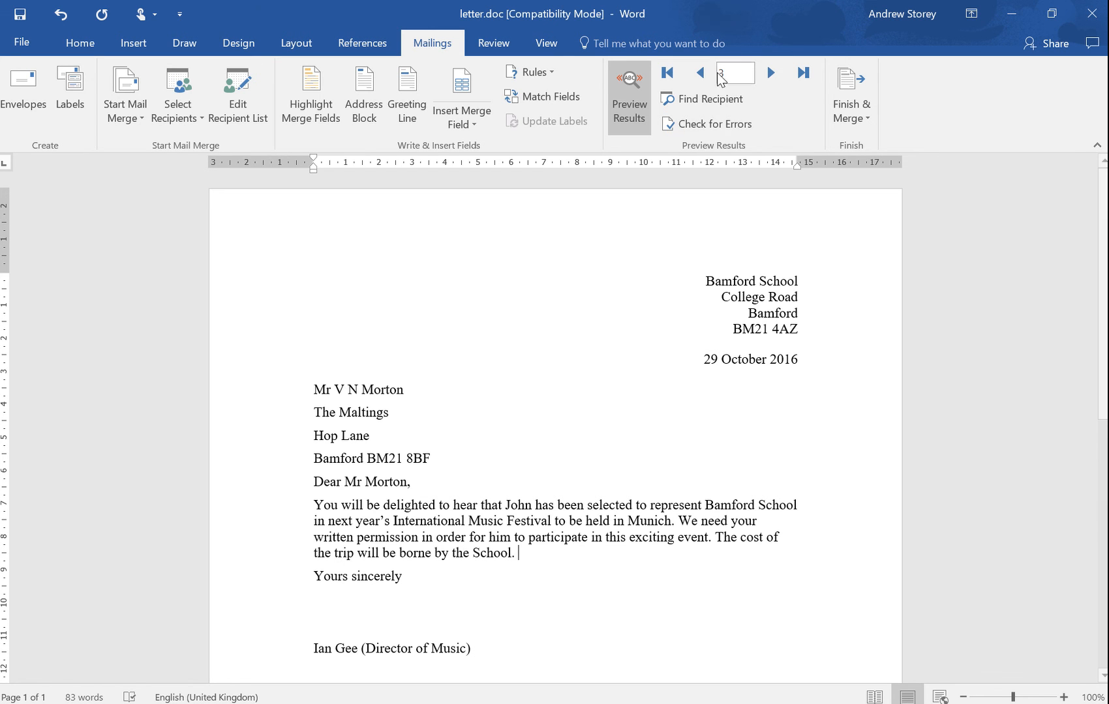
pyautogui.click(770, 73)
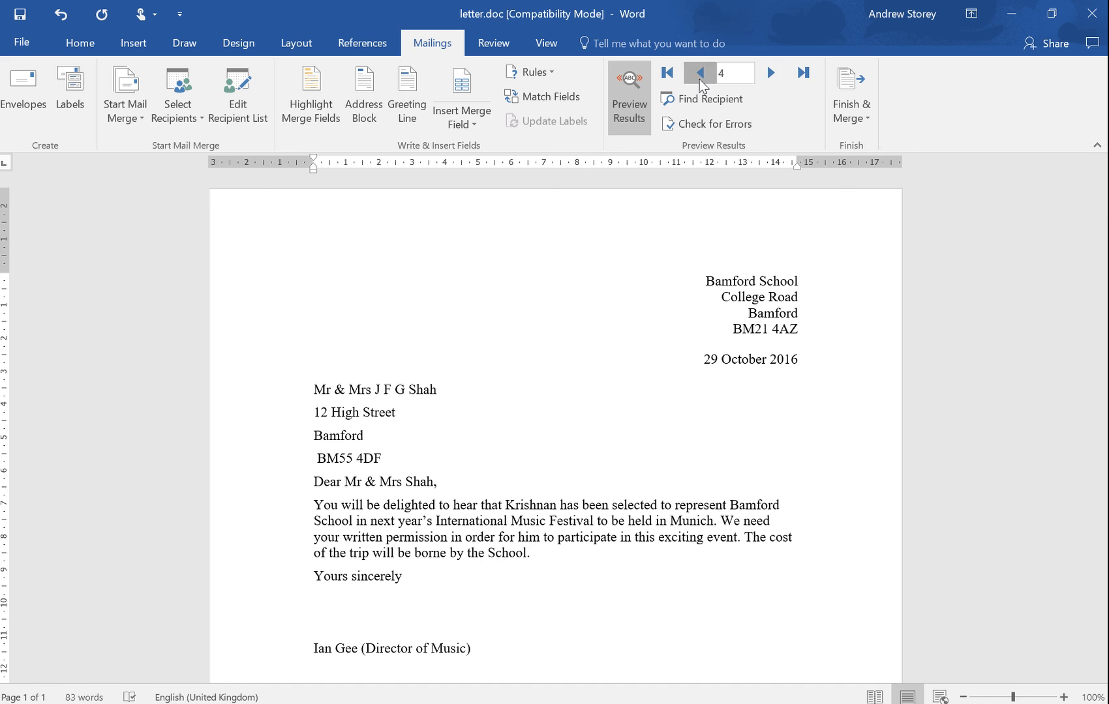
pyautogui.click(700, 73)
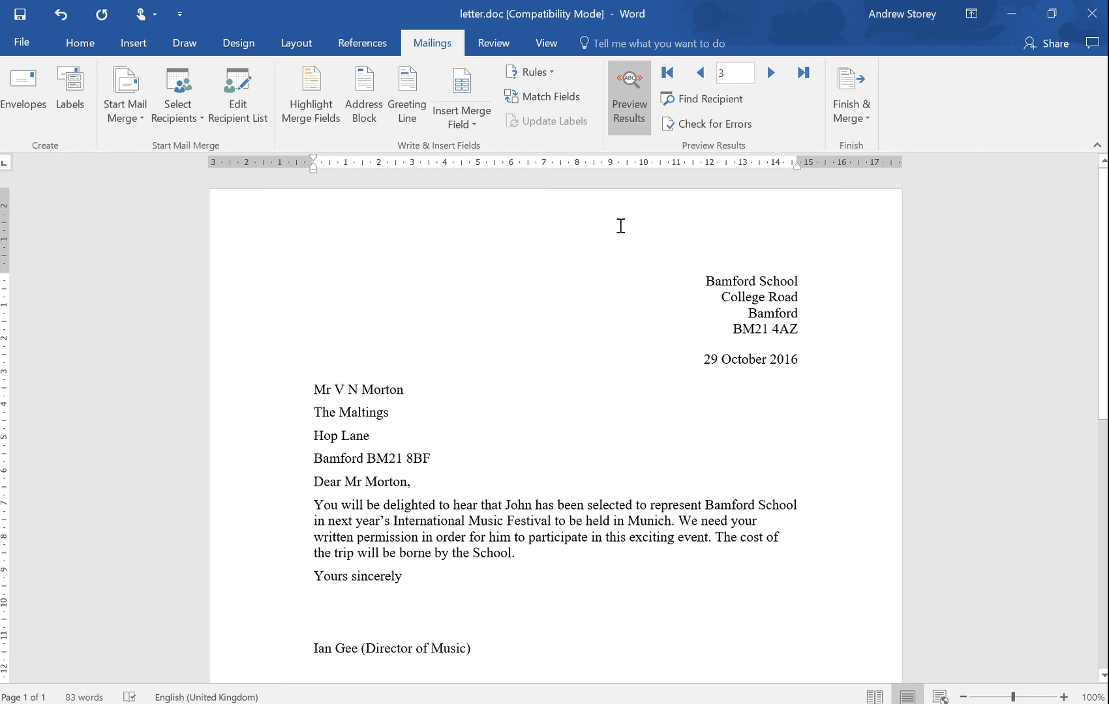
# - Save letter.doc and merge all records into a new document of individual letters
pyautogui.click(22, 14)
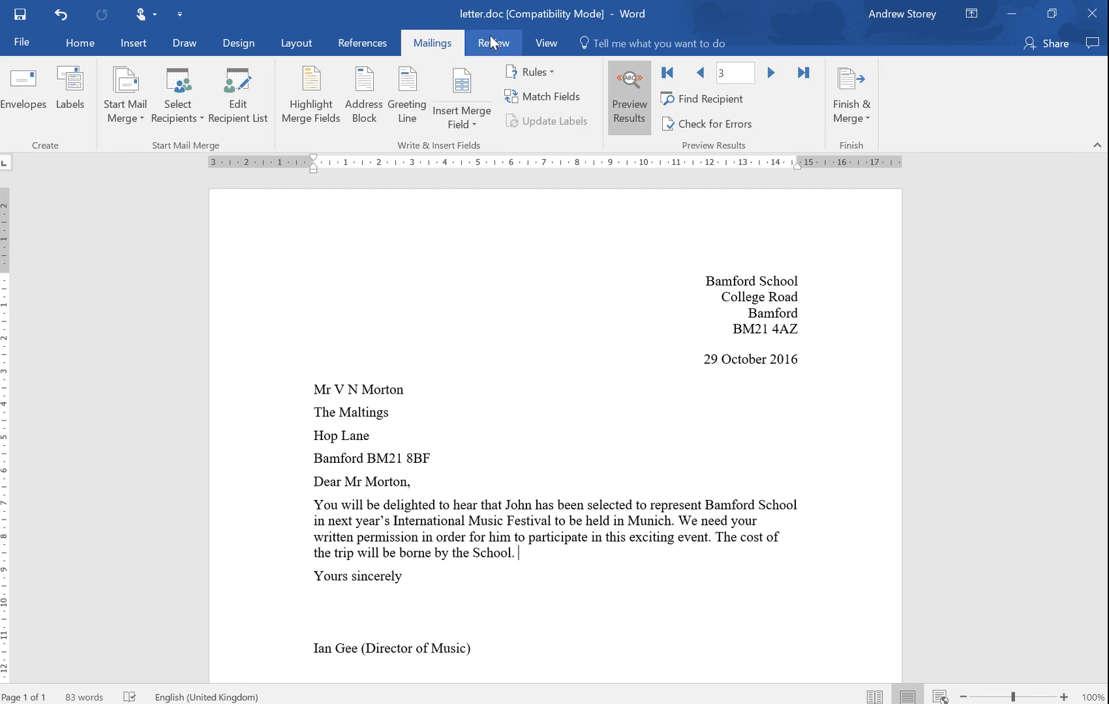
pyautogui.click(857, 119)
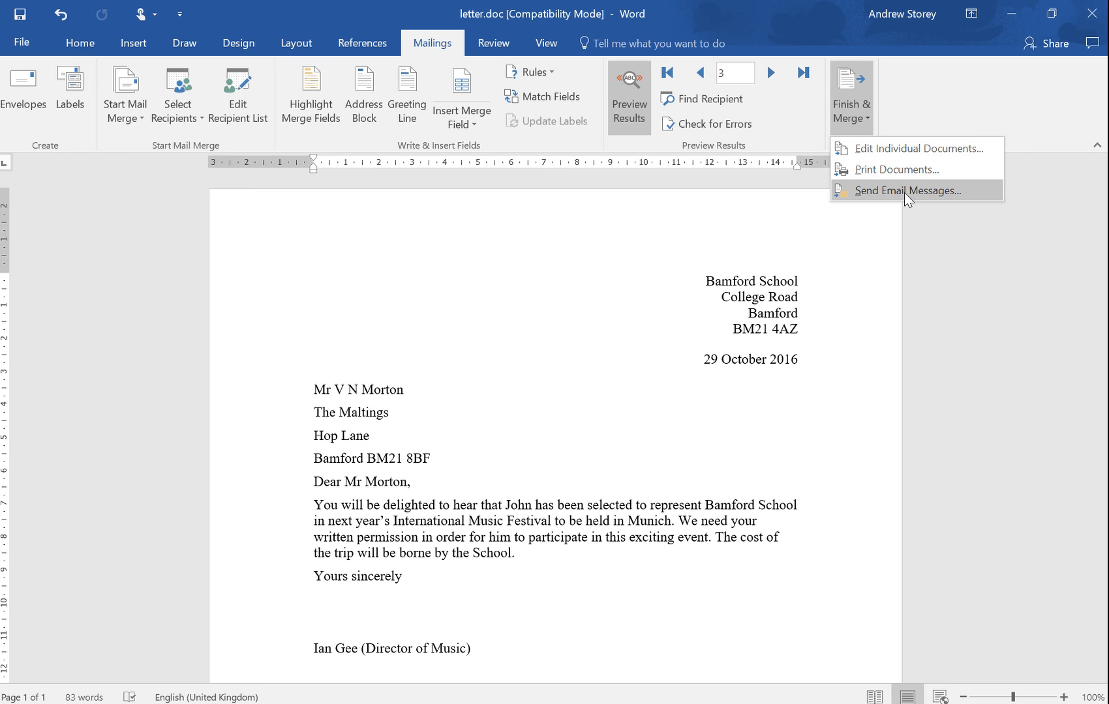
pyautogui.click(889, 152)
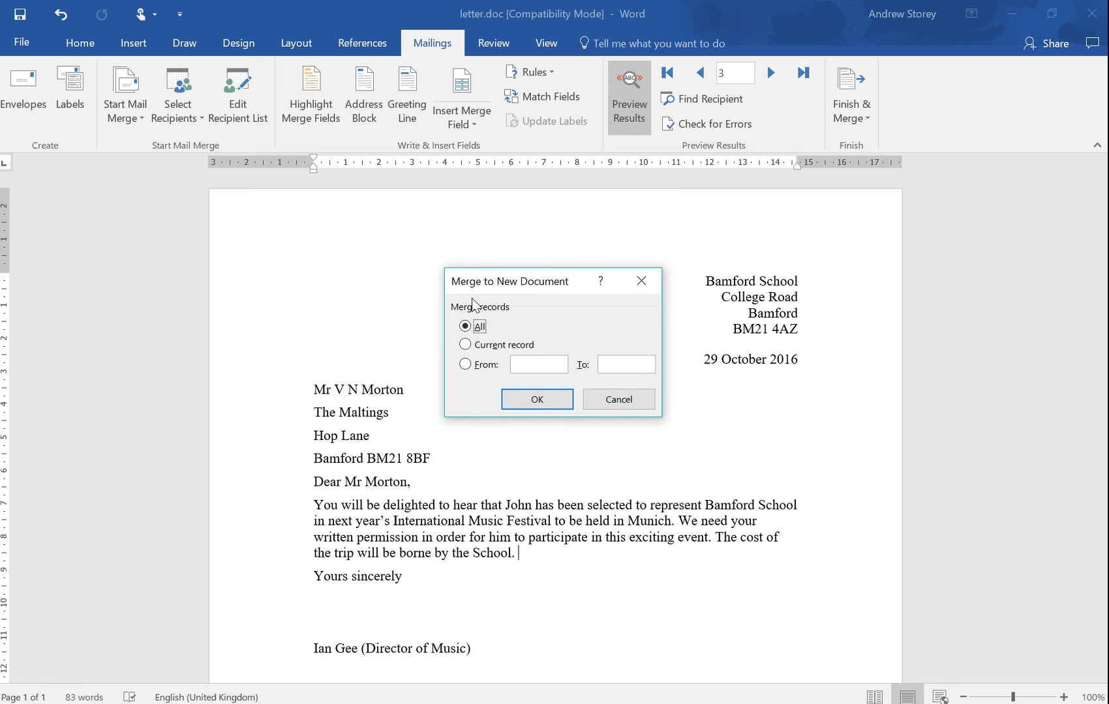
pyautogui.click(529, 399)
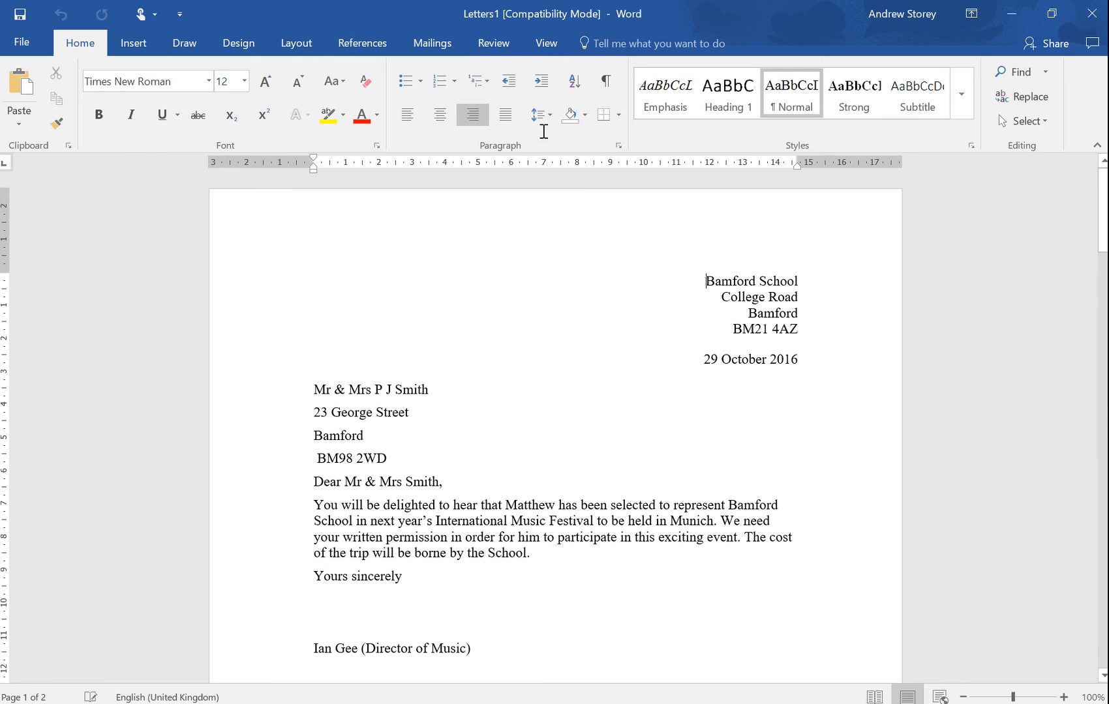
# - Temporarily shrink the merged document's window to see letter.doc behind it
pyautogui.doubleClick(551, 23)
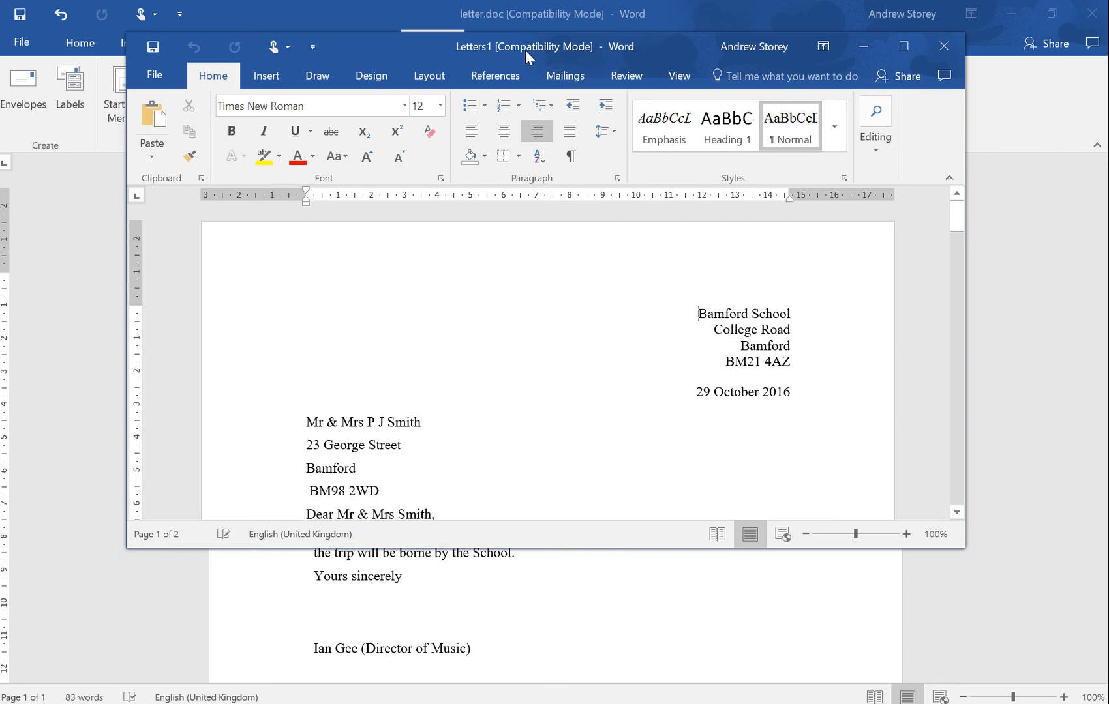
pyautogui.moveTo(529, 120); pyautogui.dragTo(531, 96)
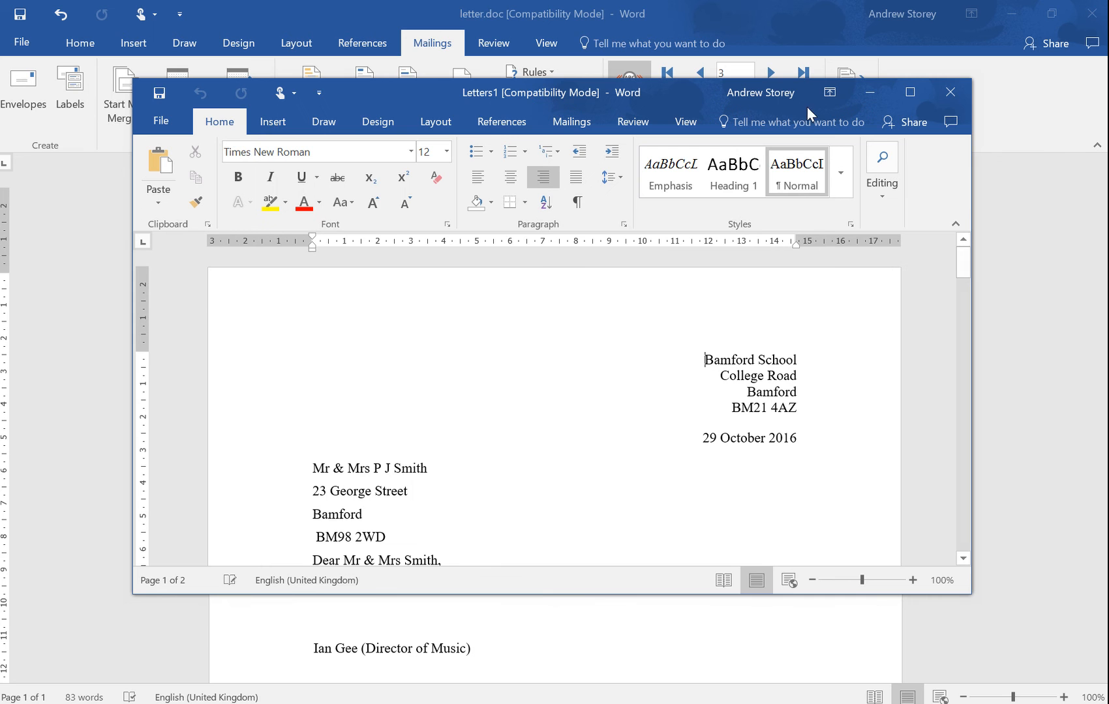
pyautogui.click(908, 92)
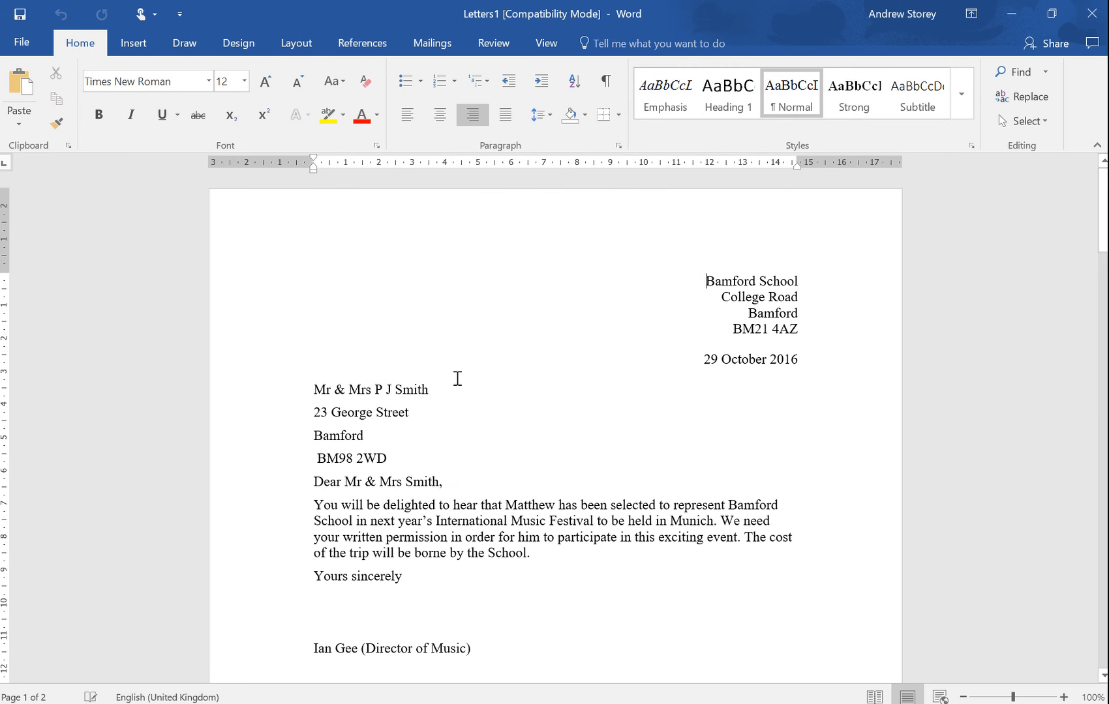
# - Review the merged letters page by page and return to the start of the first letter
pyautogui.click(737, 360)
pyautogui.scroll(-15, 770, 425)
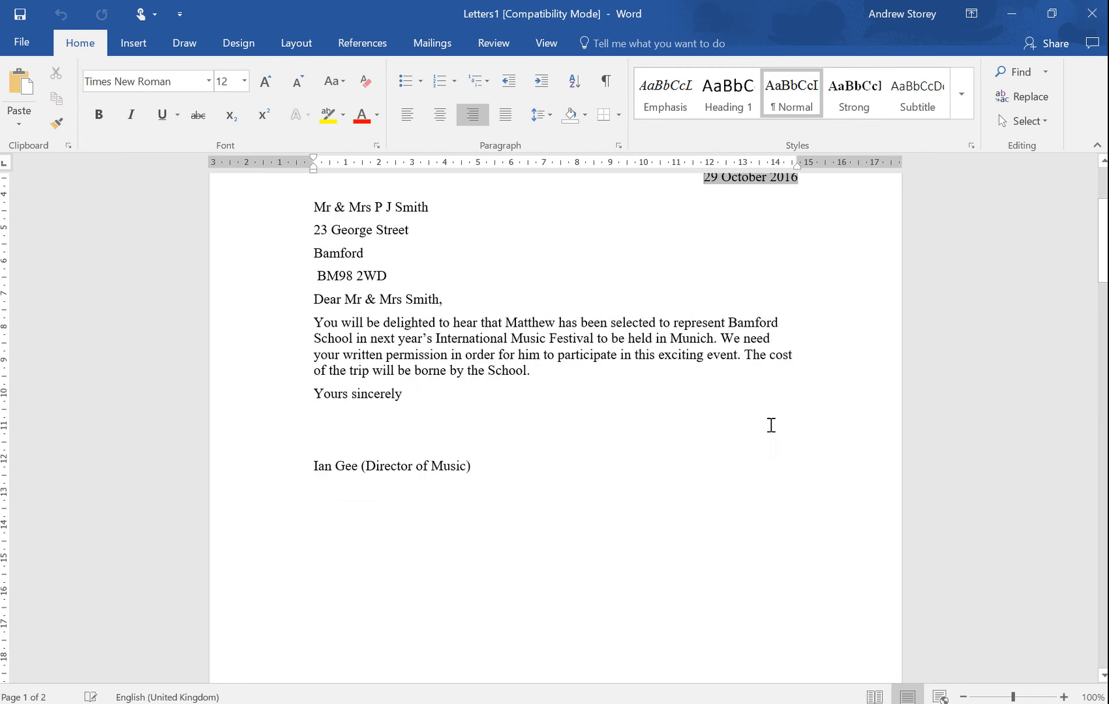
pyautogui.scroll(-15, 737, 456)
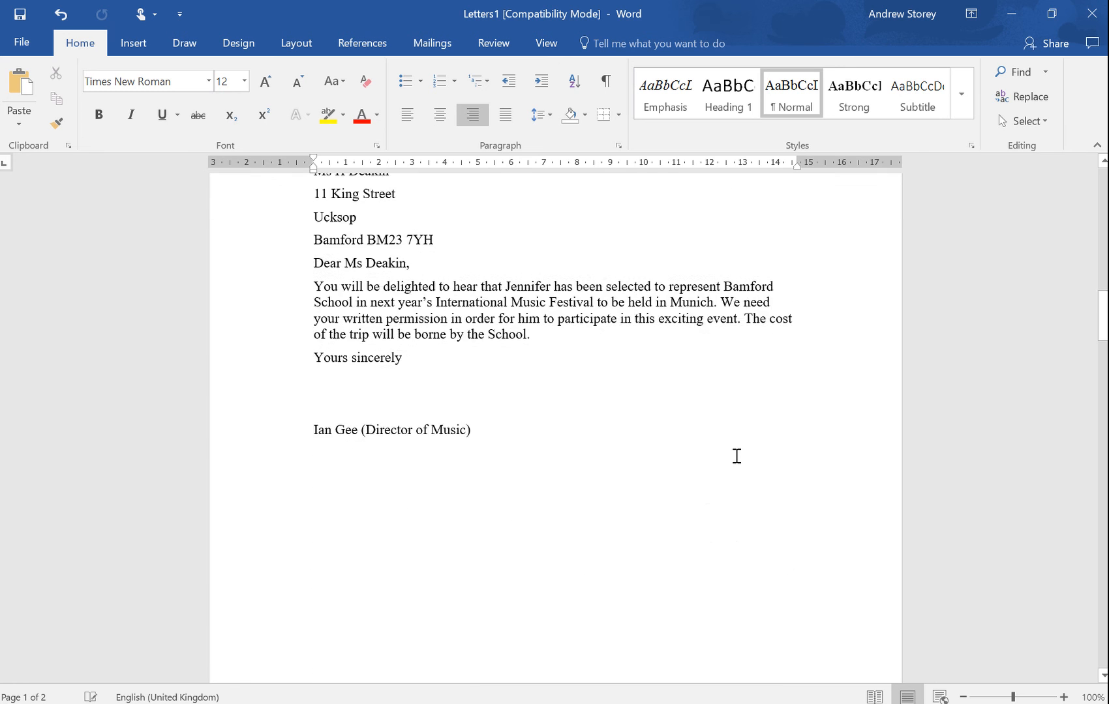
pyautogui.scroll(-15, 735, 454)
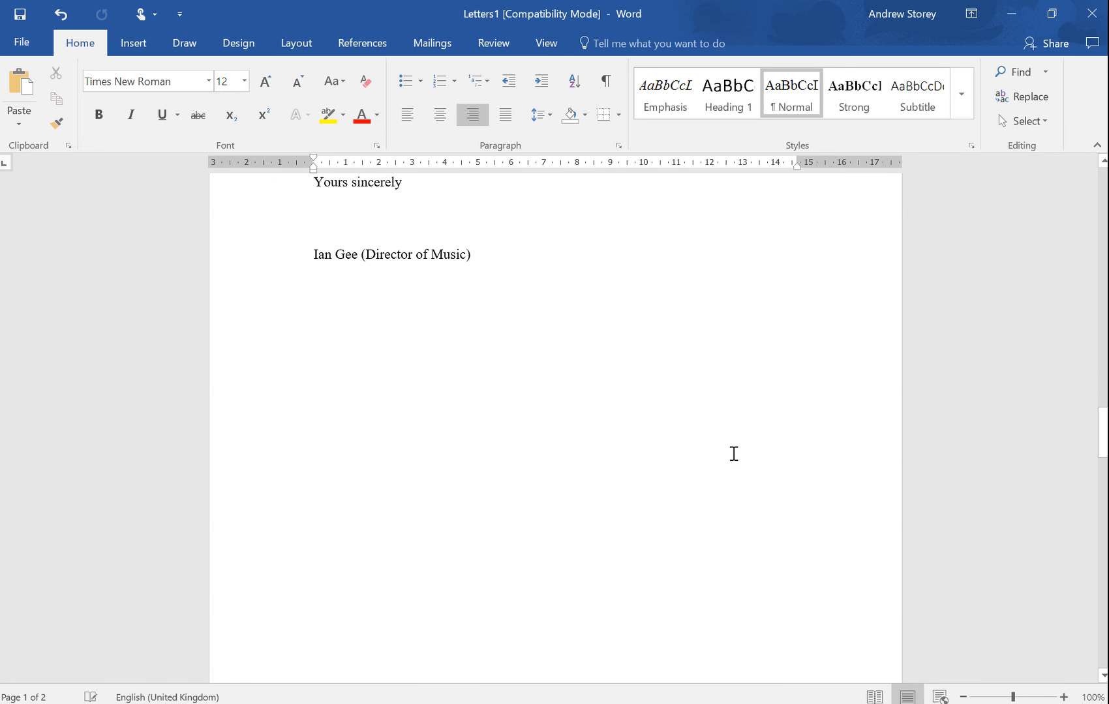
pyautogui.scroll(-10, 732, 453)
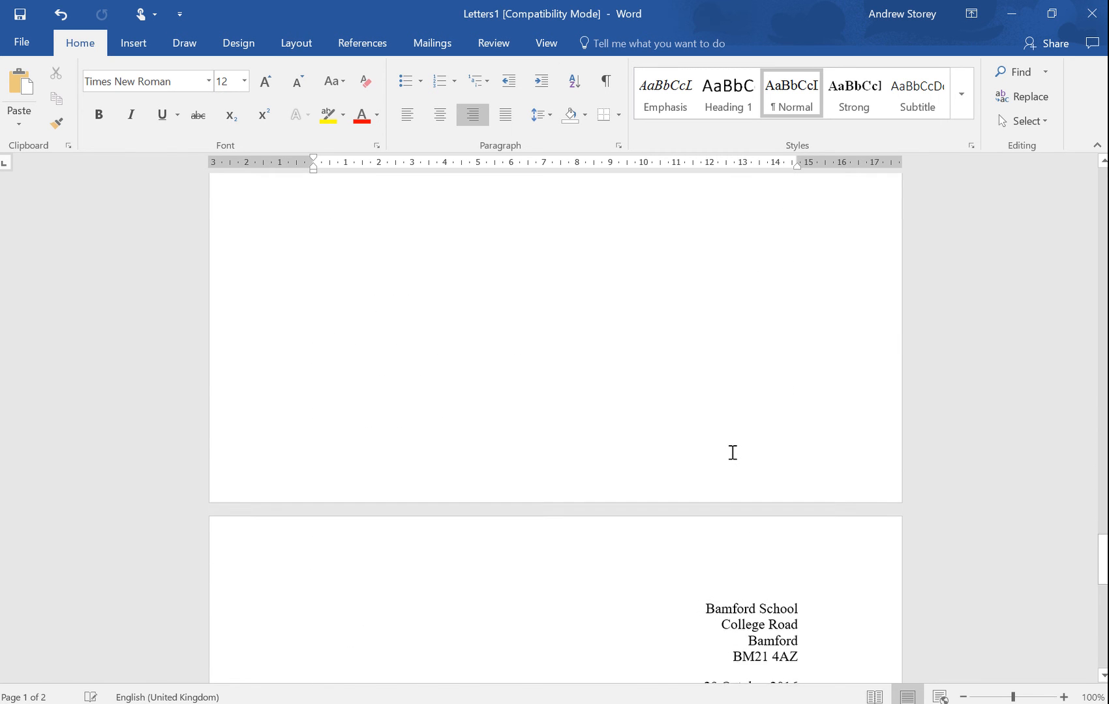
pyautogui.click(720, 448)
pyautogui.scroll(12, 720, 446)
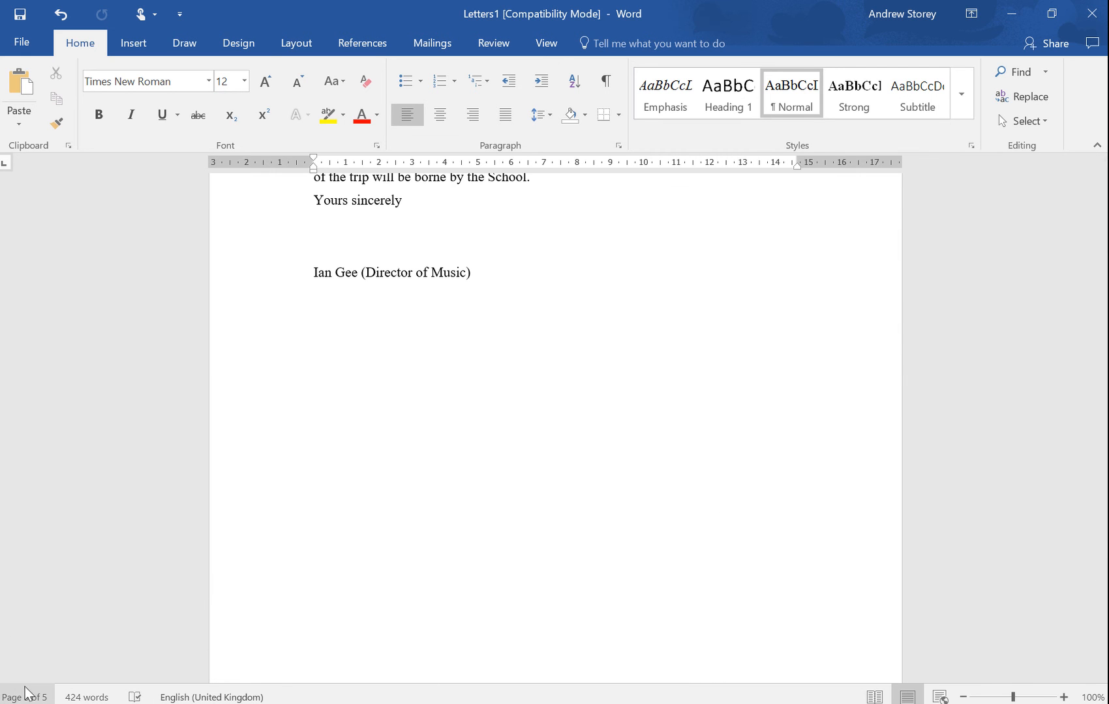
pyautogui.scroll(5, 453, 354)
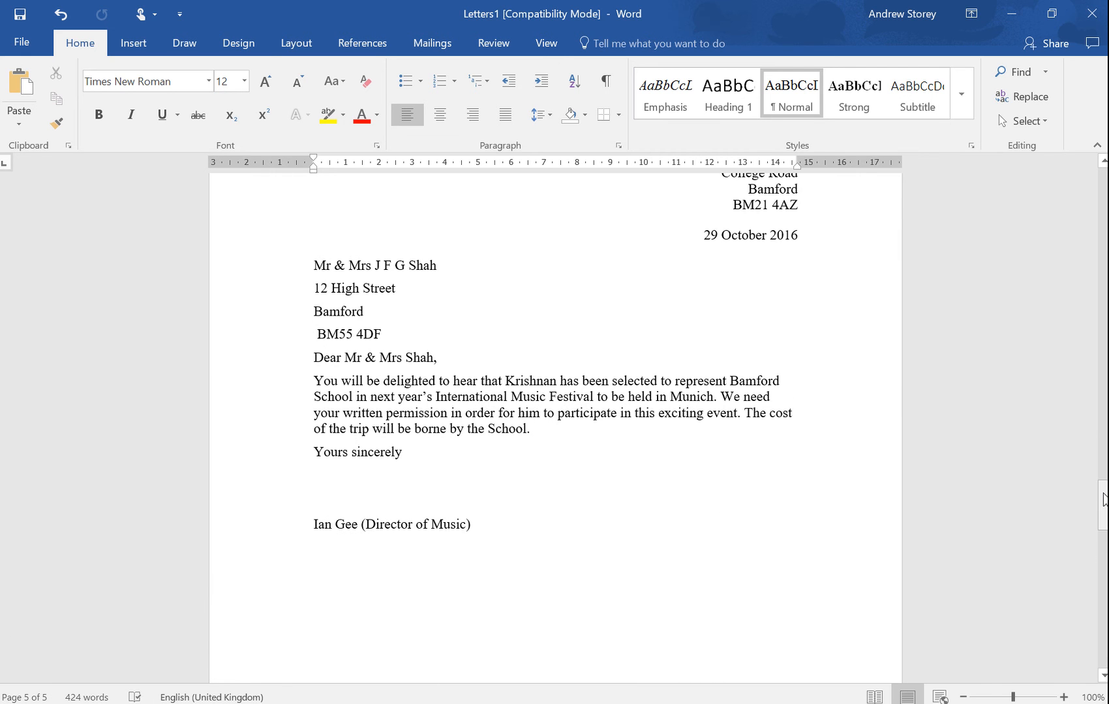
pyautogui.moveTo(1104, 497); pyautogui.dragTo(1102, 183)
pyautogui.click(527, 383)
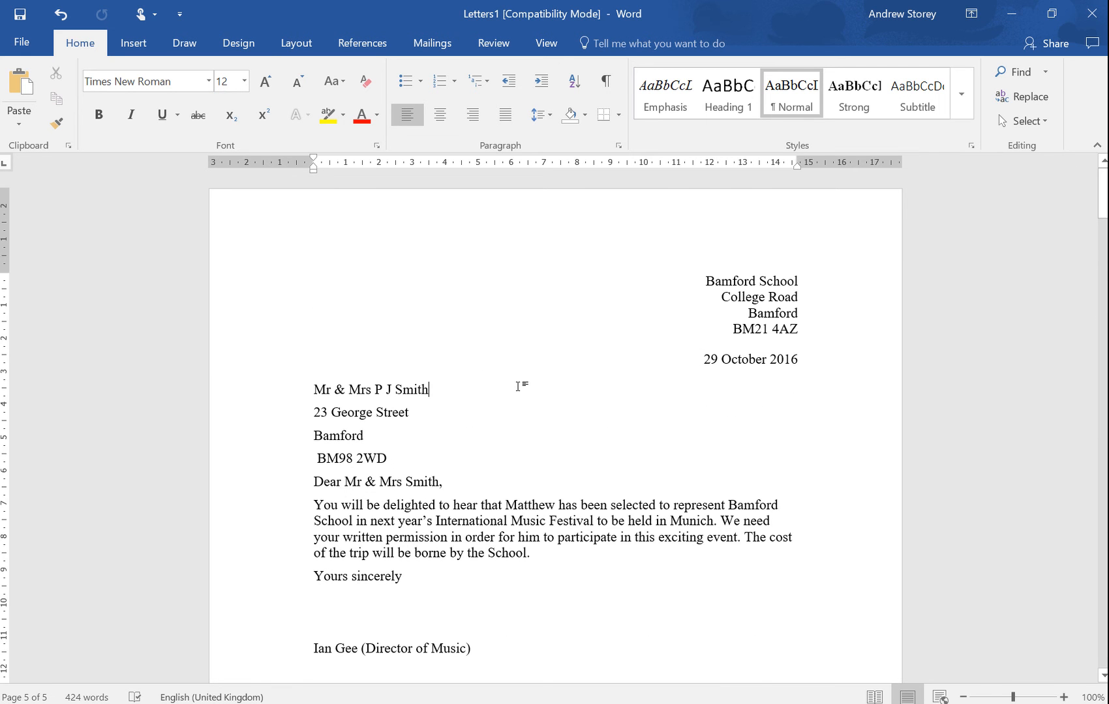
# - Choose Documents > Informatics > Exercises > software > Word Processing on this PC as the save location for the merged letters
pyautogui.click(17, 44)
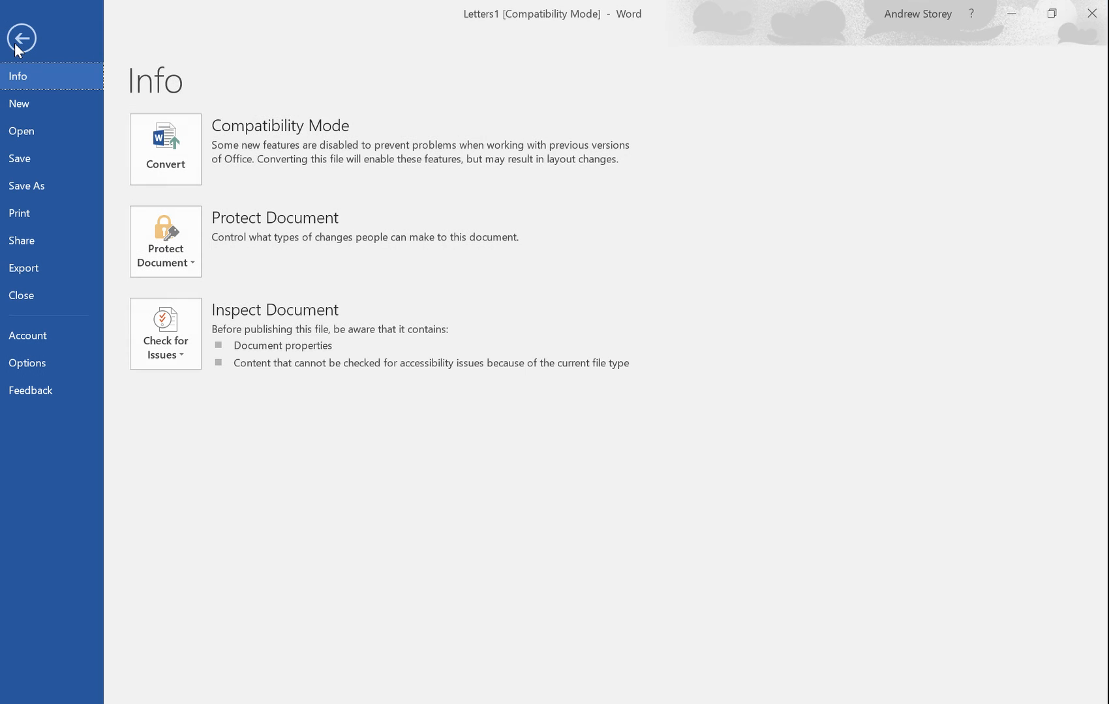
pyautogui.click(34, 188)
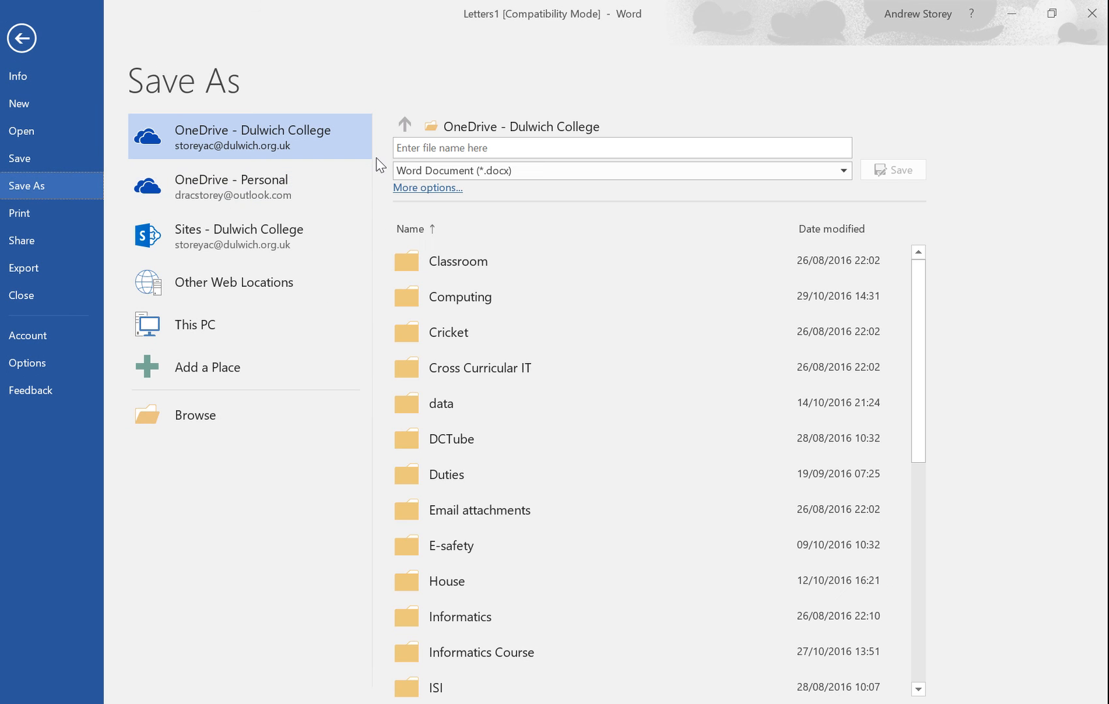
pyautogui.click(212, 336)
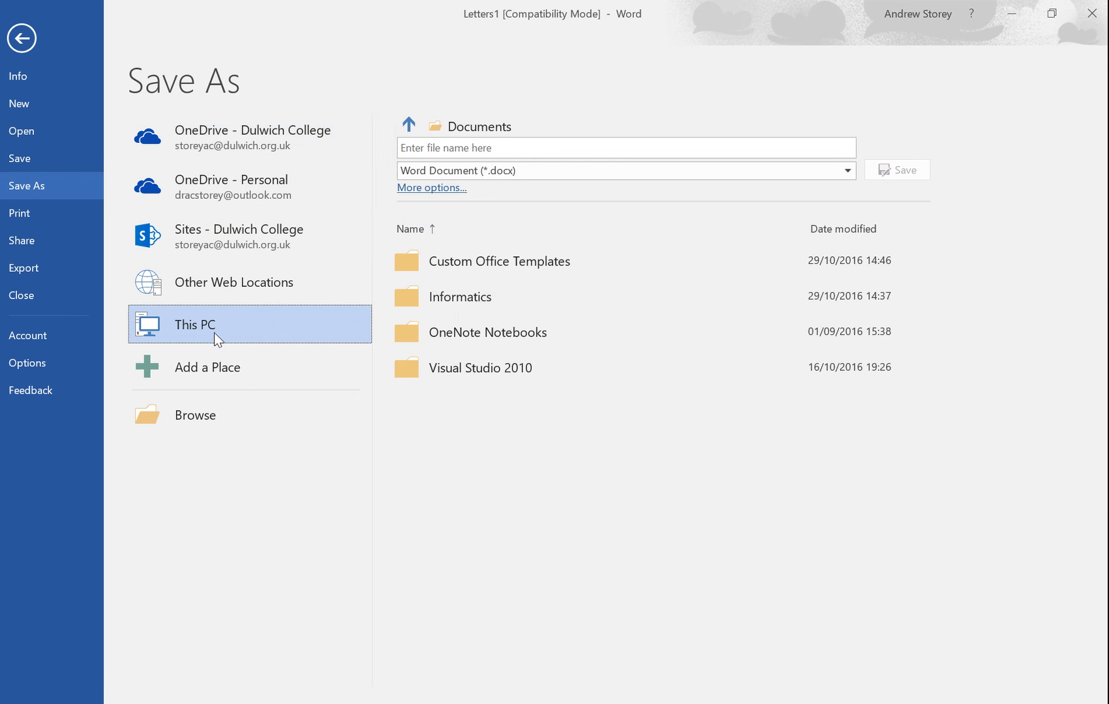
pyautogui.click(459, 308)
pyautogui.click(460, 297)
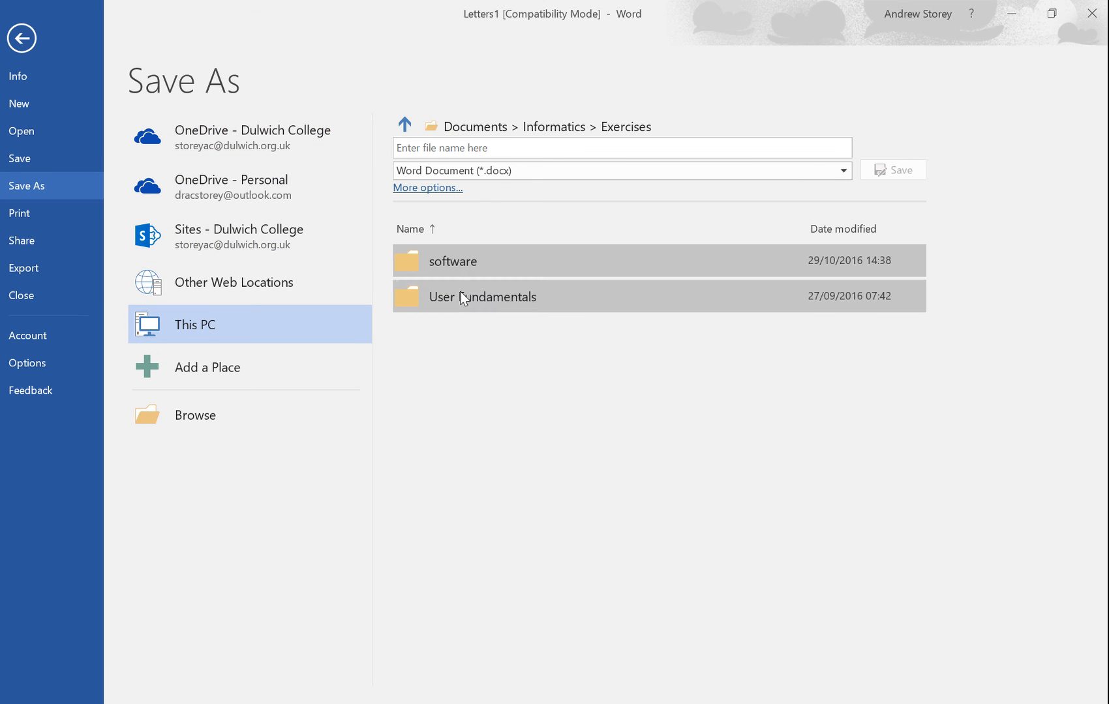
pyautogui.click(465, 268)
pyautogui.click(470, 368)
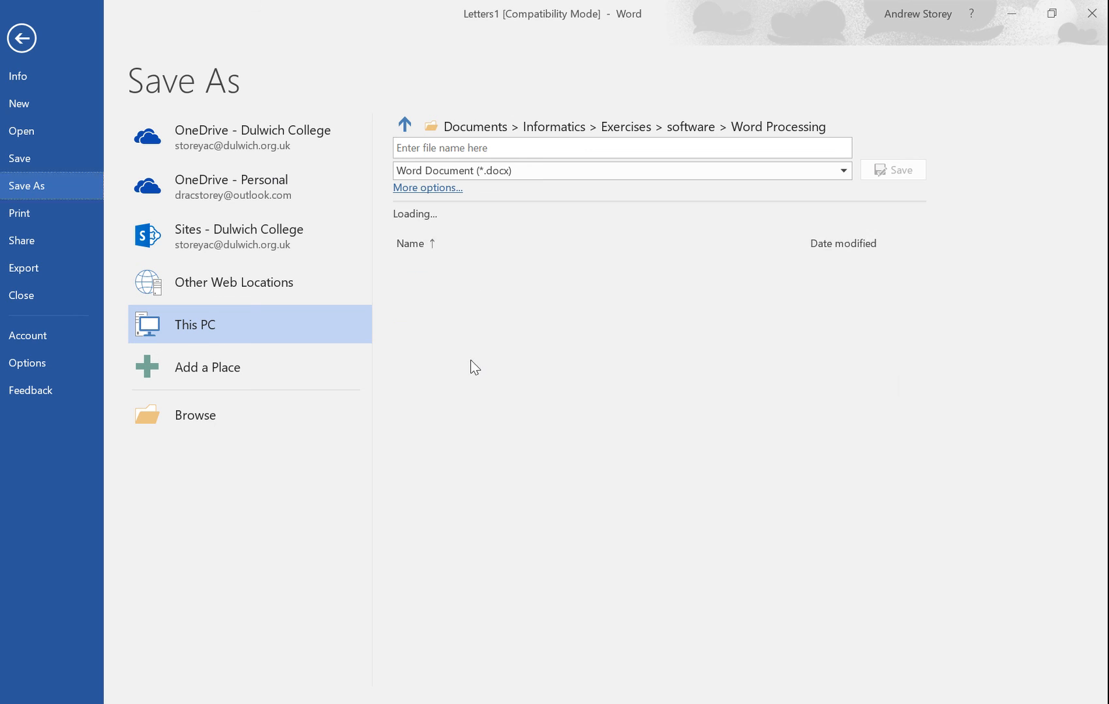
# - Save the merged document as "merged letters" in Word Document (*.docx) format and close it, returning to letter.doc
pyautogui.click(456, 149)
pyautogui.write('m')
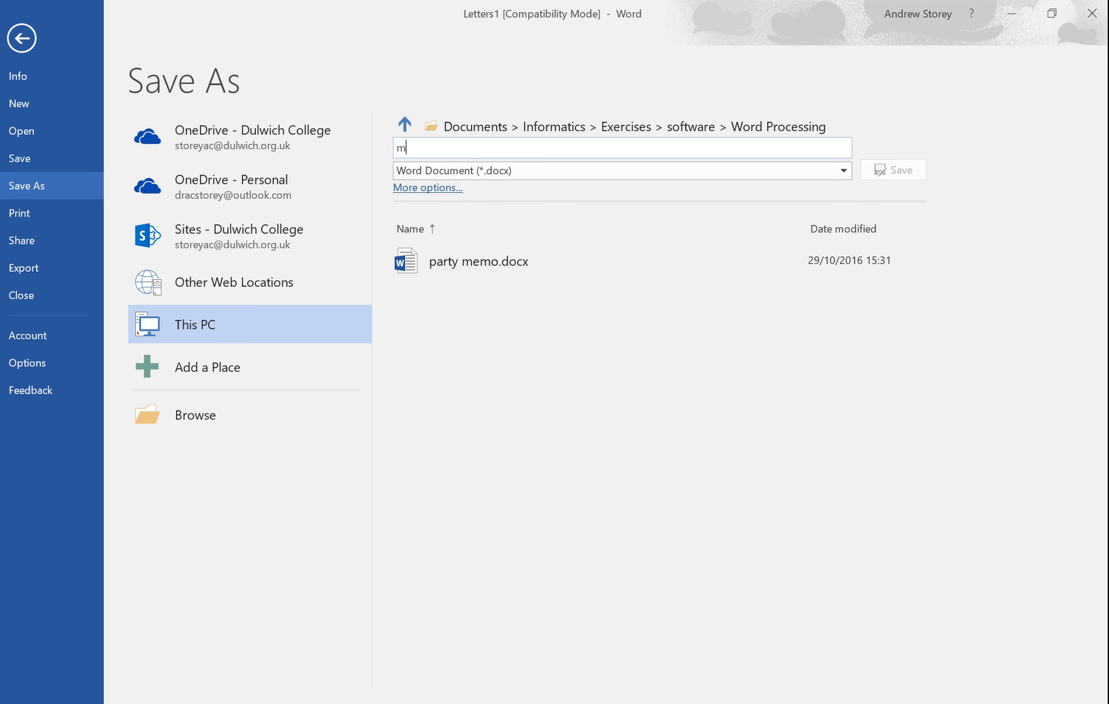
pyautogui.write('erged letters')
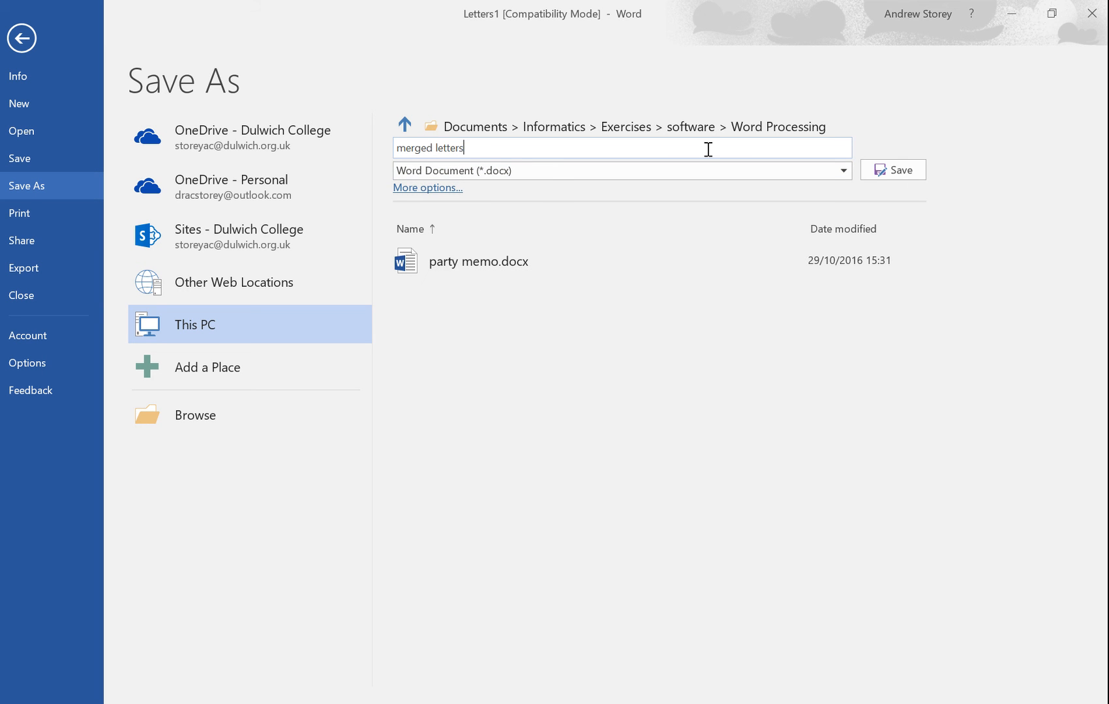
pyautogui.click(893, 170)
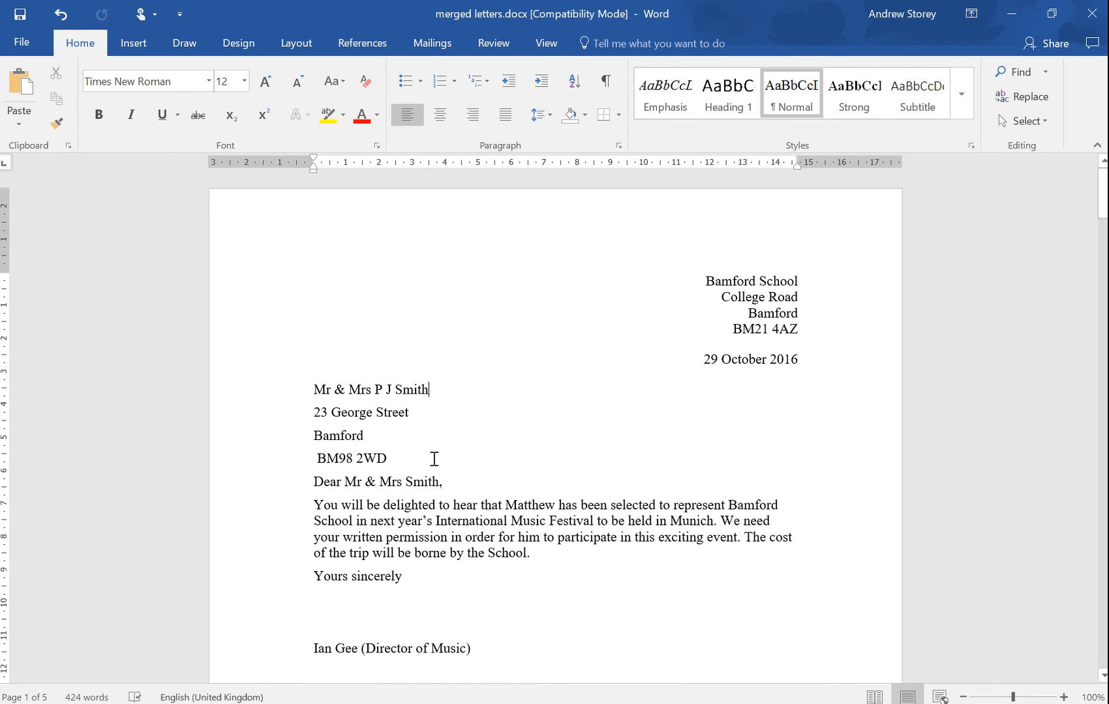
pyautogui.click(1089, 13)
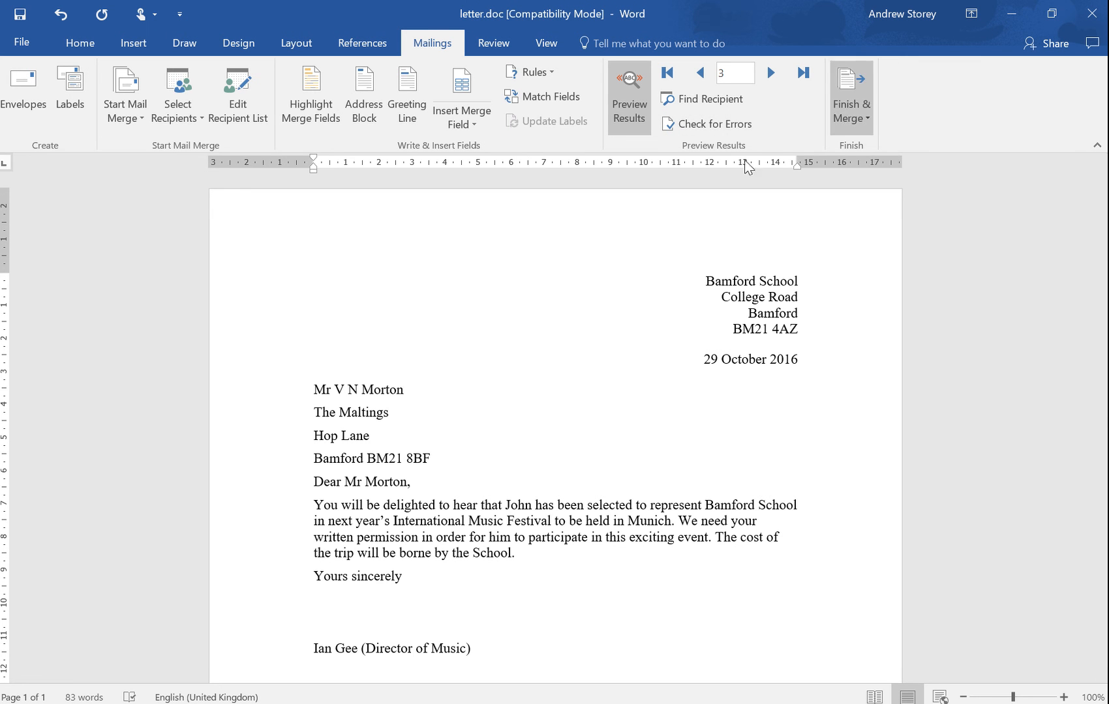
pyautogui.click(414, 395)
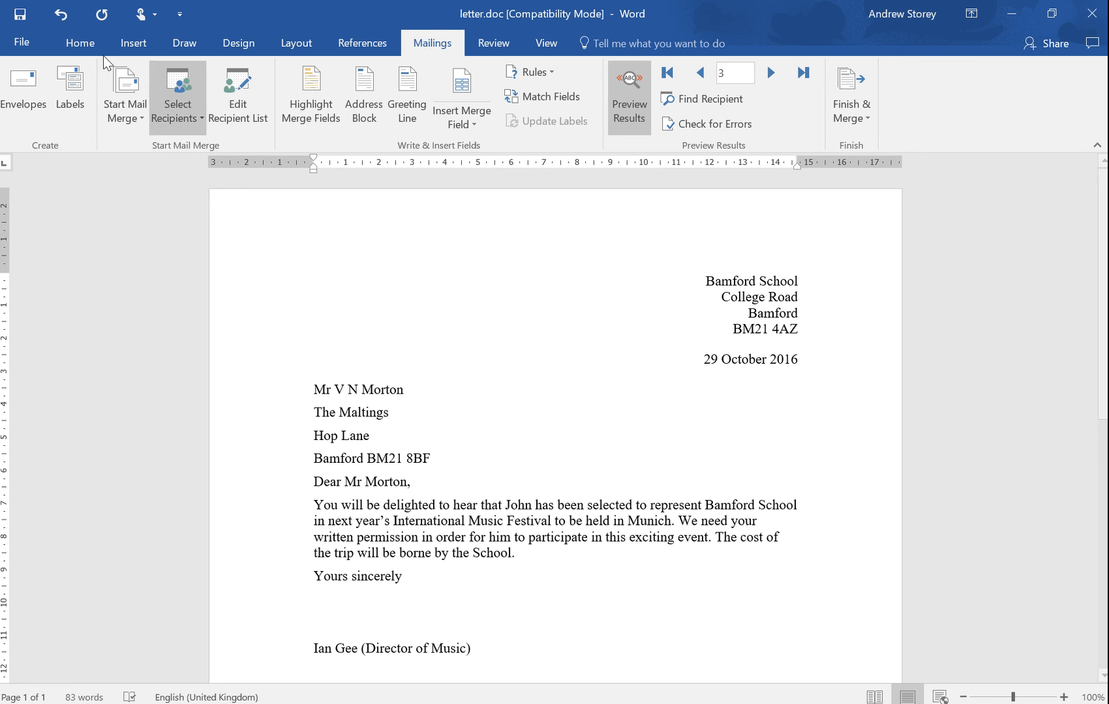